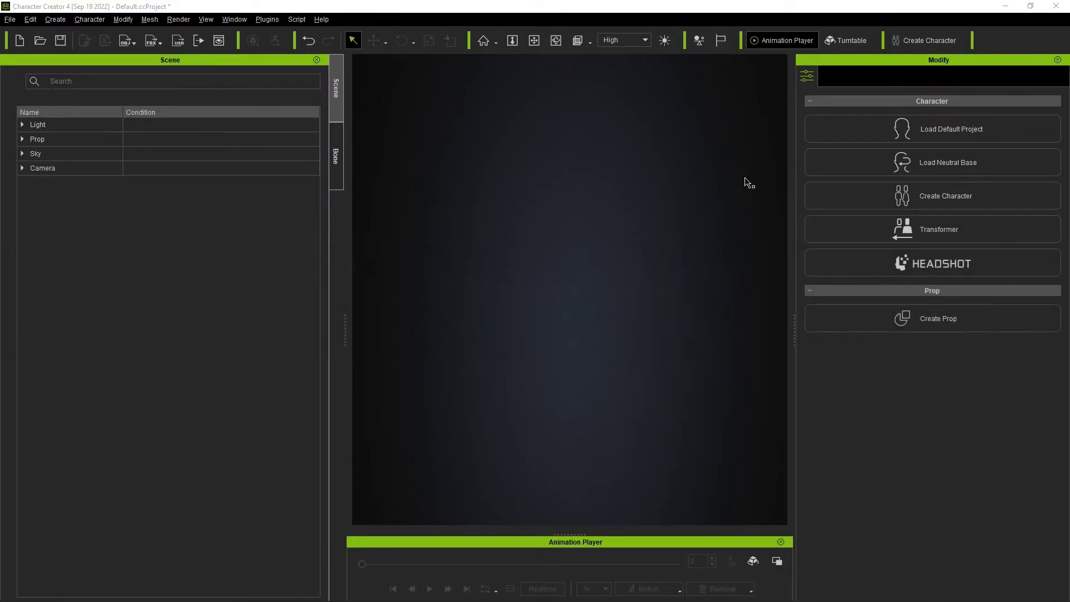
- Import the ScanMan.Fbx file from the ScanMan folder into Character Creator as a prop
key("alt+Tab")
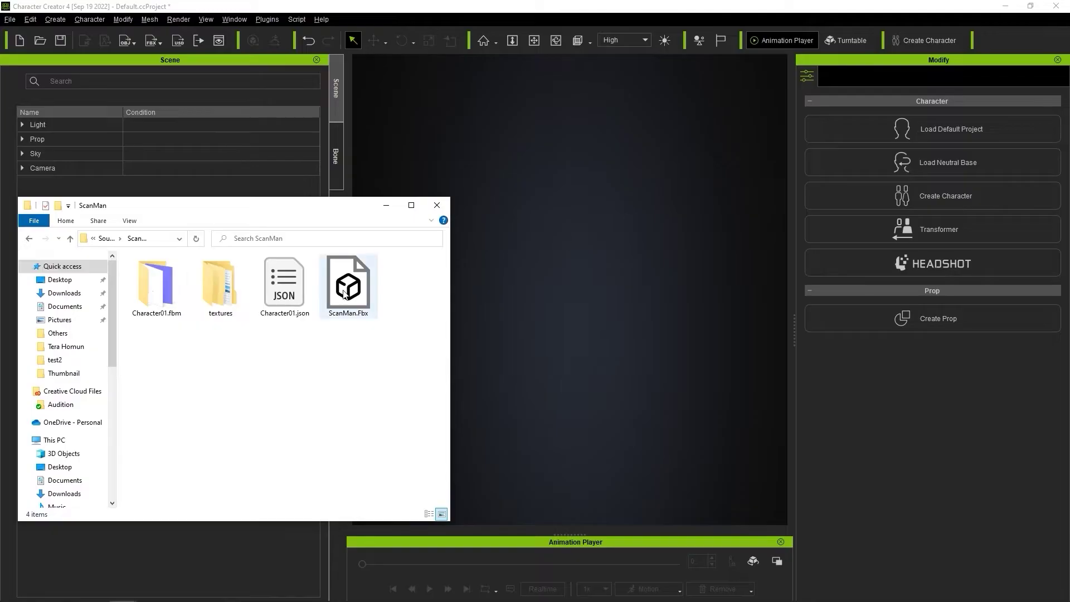
left_click_drag(345, 290, 577, 226)
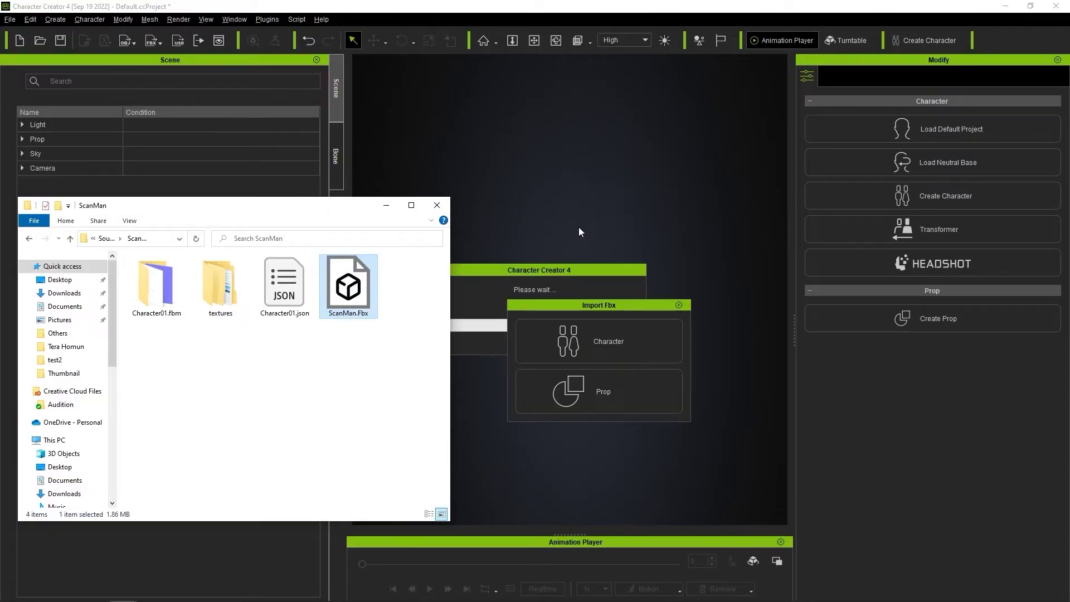
left_click(386, 206)
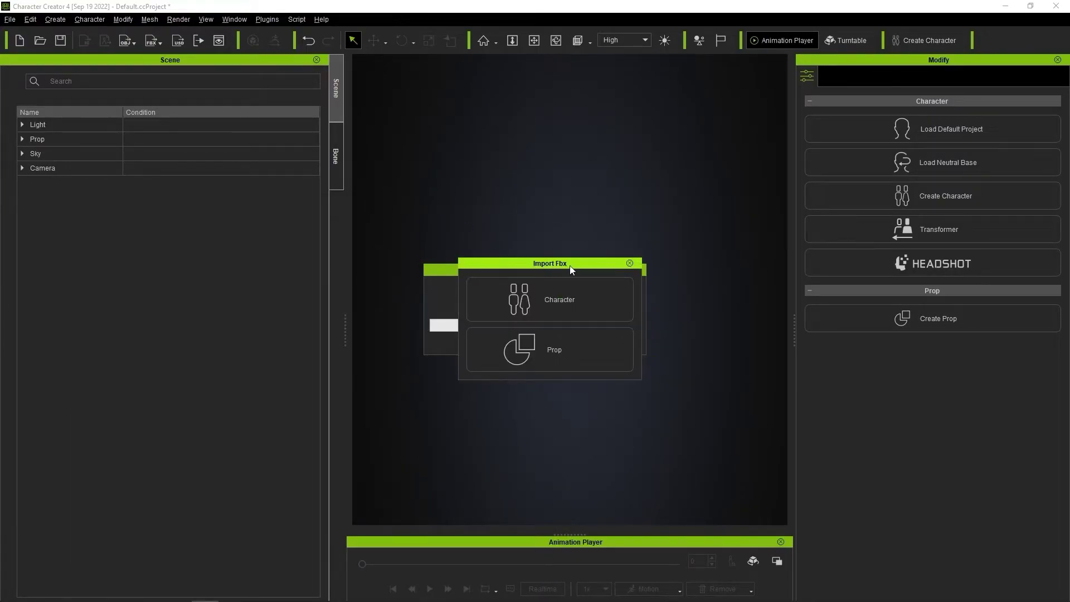
left_click(551, 355)
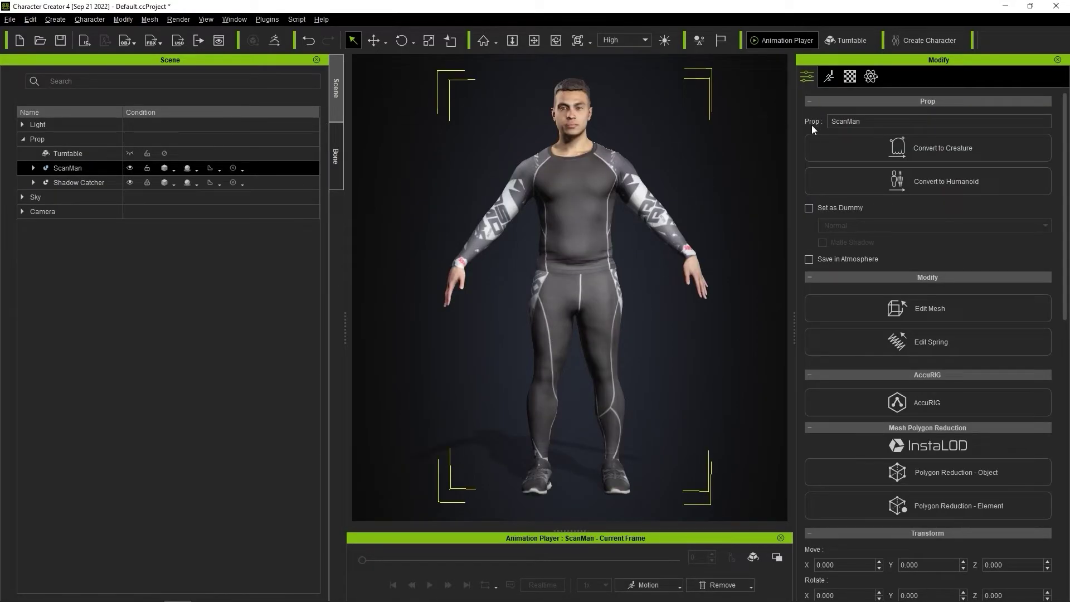
- Examine the move and rotate transform values of the ScanMan prop
left_click(68, 169)
mouse_move(544, 313)
right_mouse_down()
mouse_move(671, 313)
mouse_move(549, 309)
right_mouse_up()
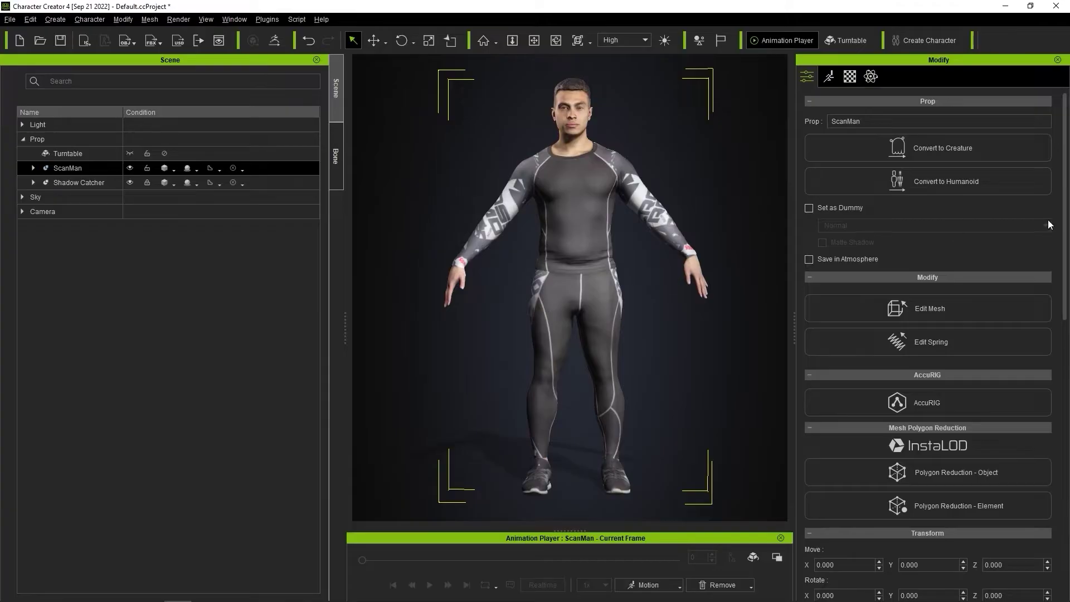
scroll(914, 158, "down", 5)
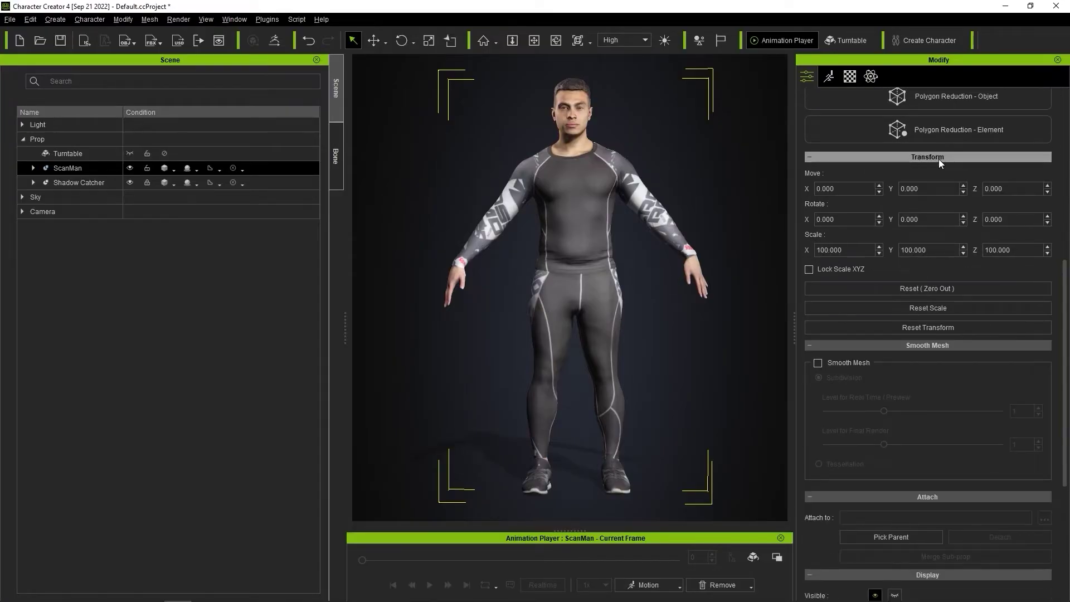
left_click(1016, 190)
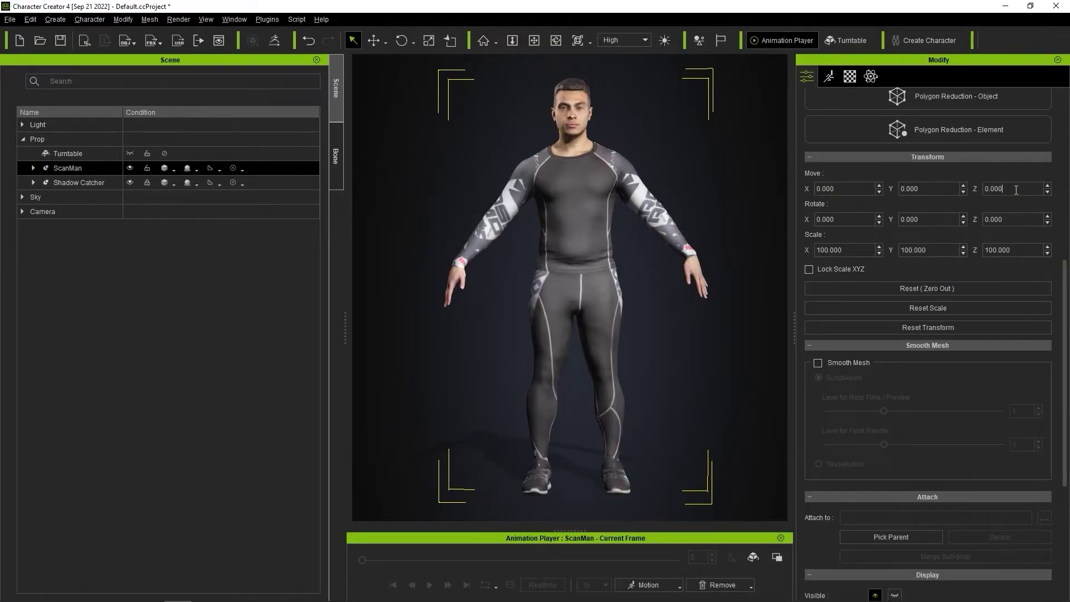
- Turn on the World Axis display in the preferences, with the preferences docked beside the viewport
left_click(31, 19)
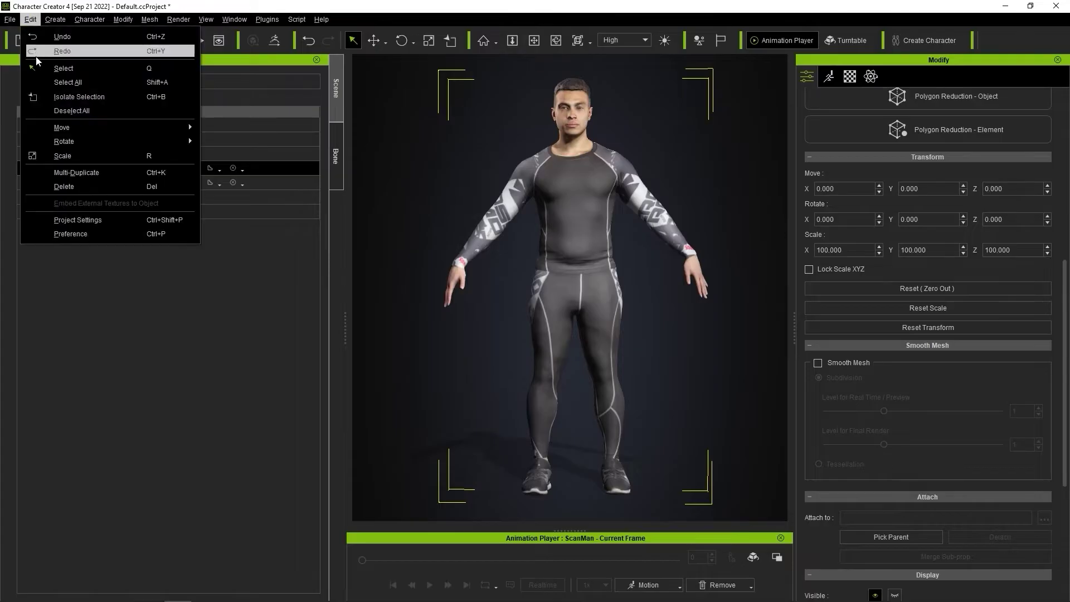
left_click(67, 233)
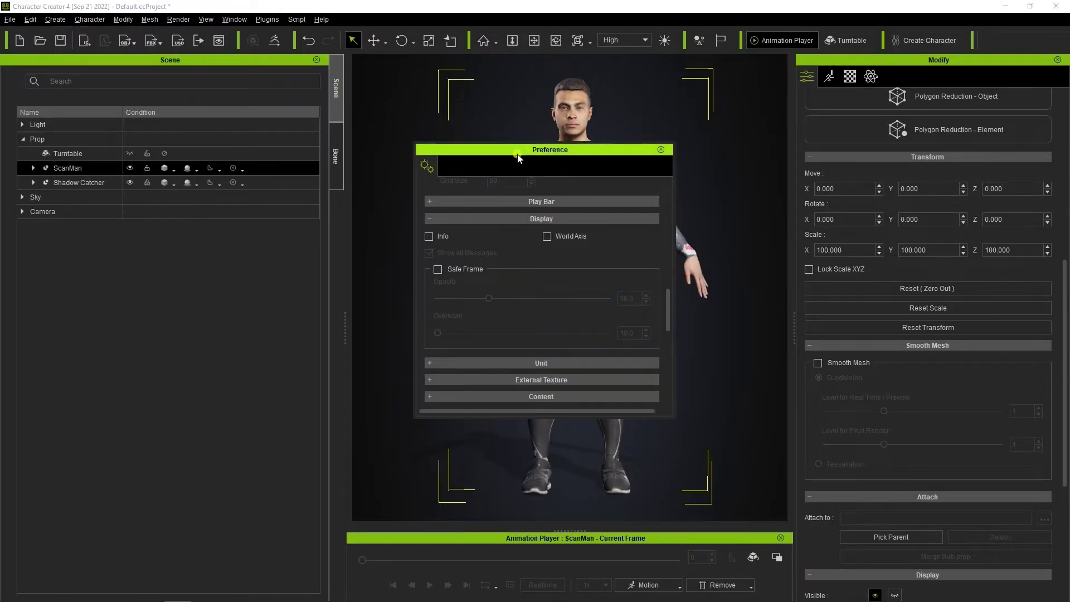
left_click_drag(517, 154, 159, 232)
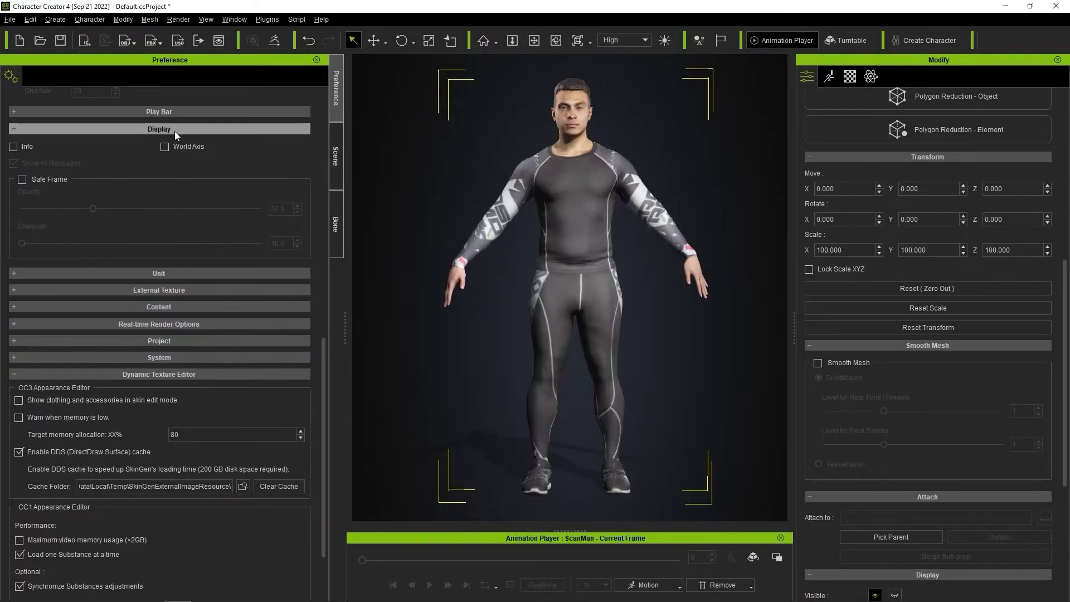
left_click(163, 147)
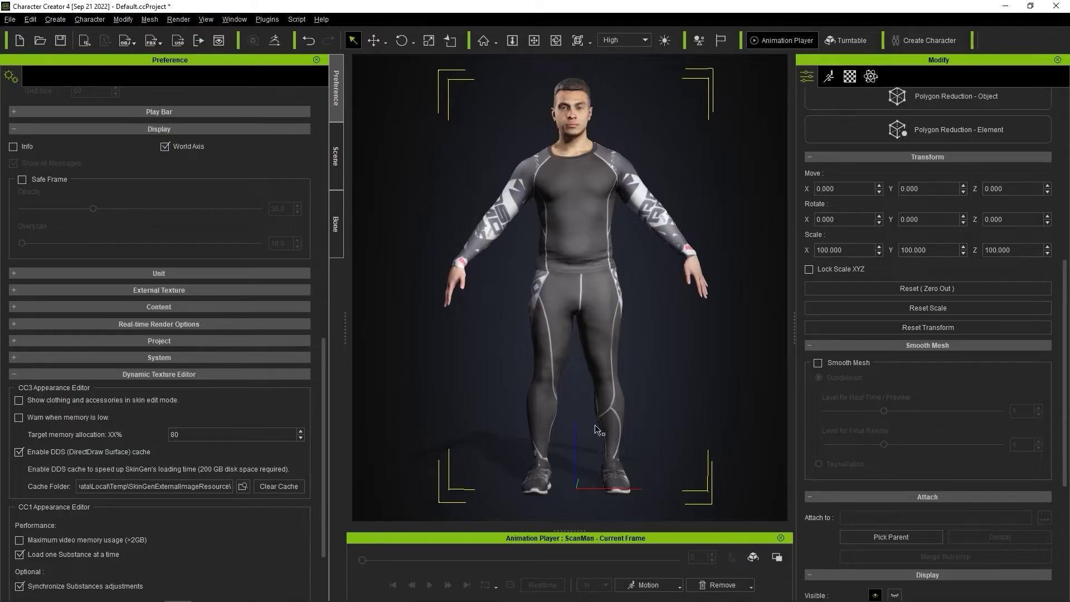
- Try moving the ScanMan prop about 4.29 along X against the world axis, and undo the move
left_click(373, 41)
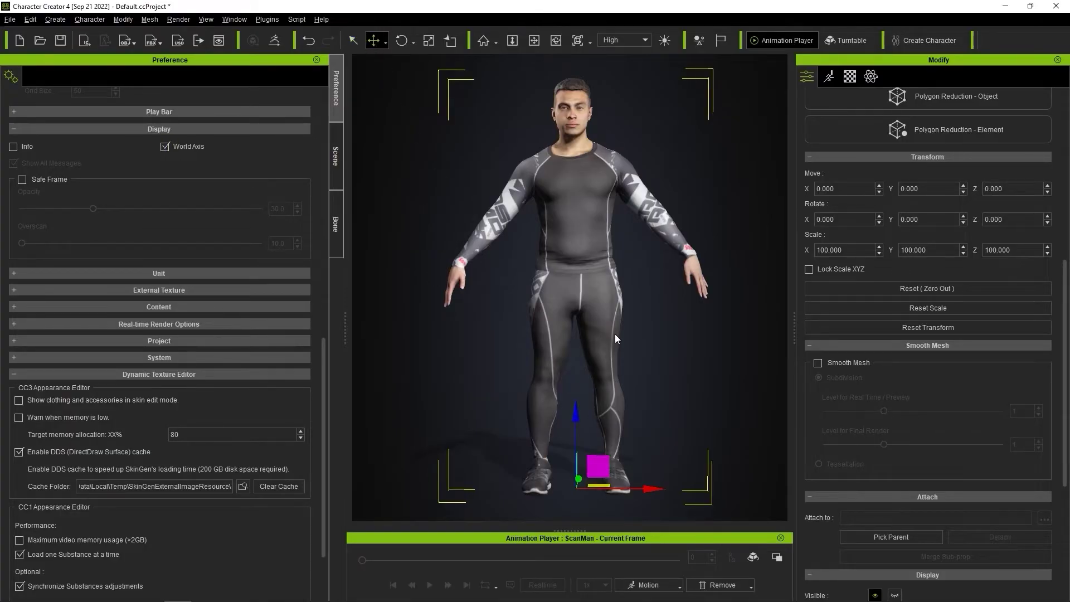
key("f")
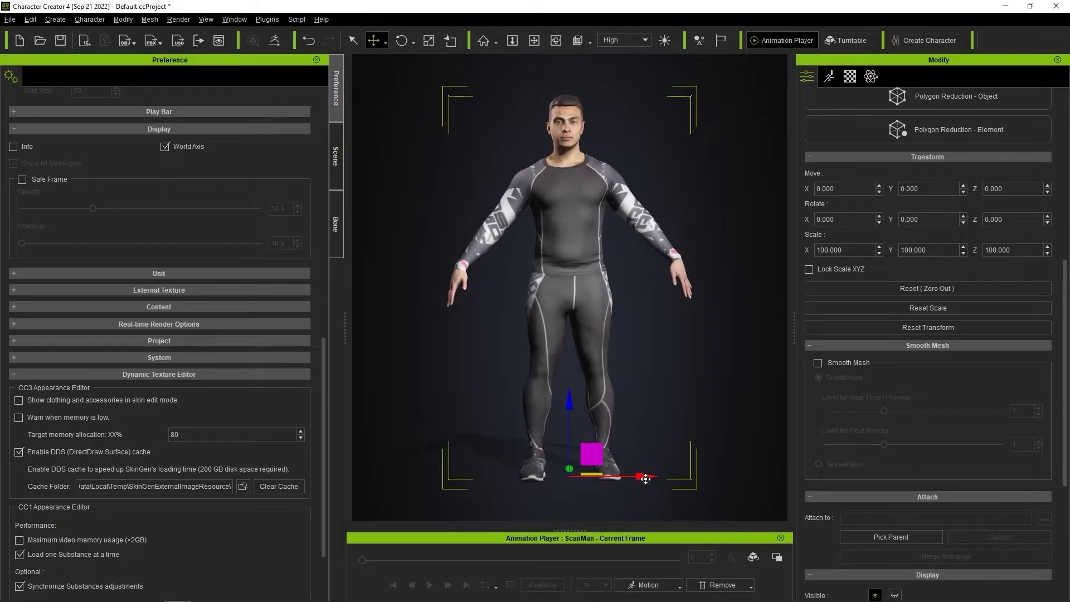
left_click_drag(646, 480, 654, 480)
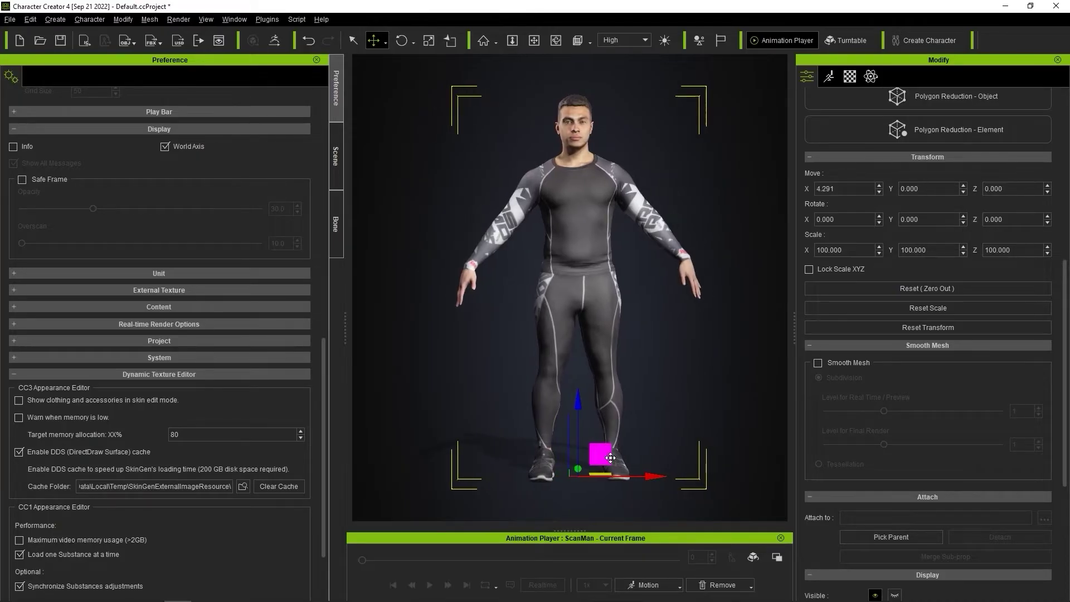
key("ctrl+z")
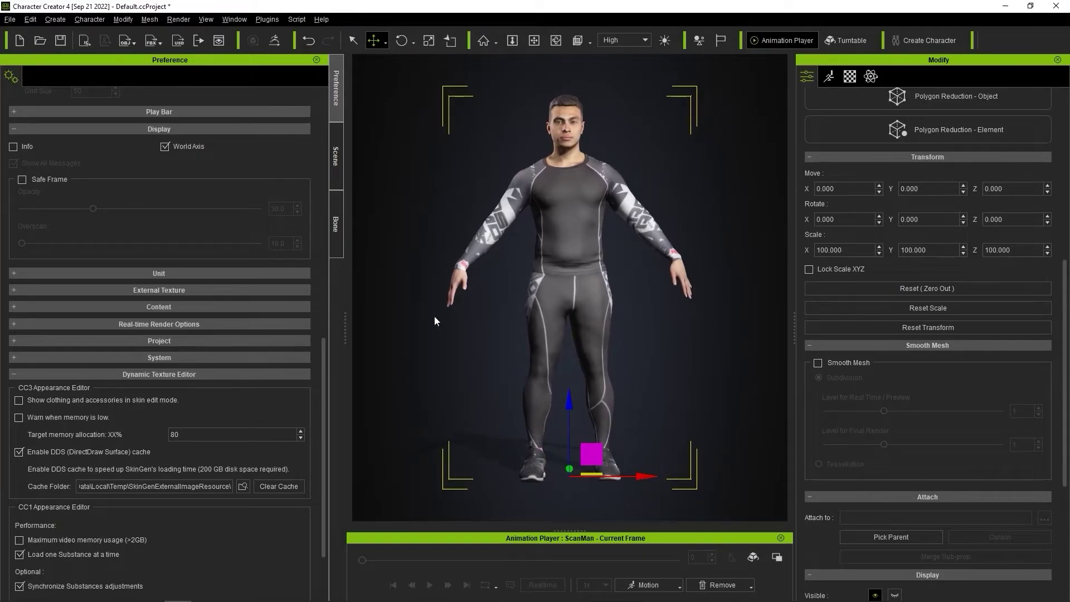
- Close the preferences and start AccuRIG on the ScanMan prop
left_click(317, 60)
scroll(1067, 371, "up", 5)
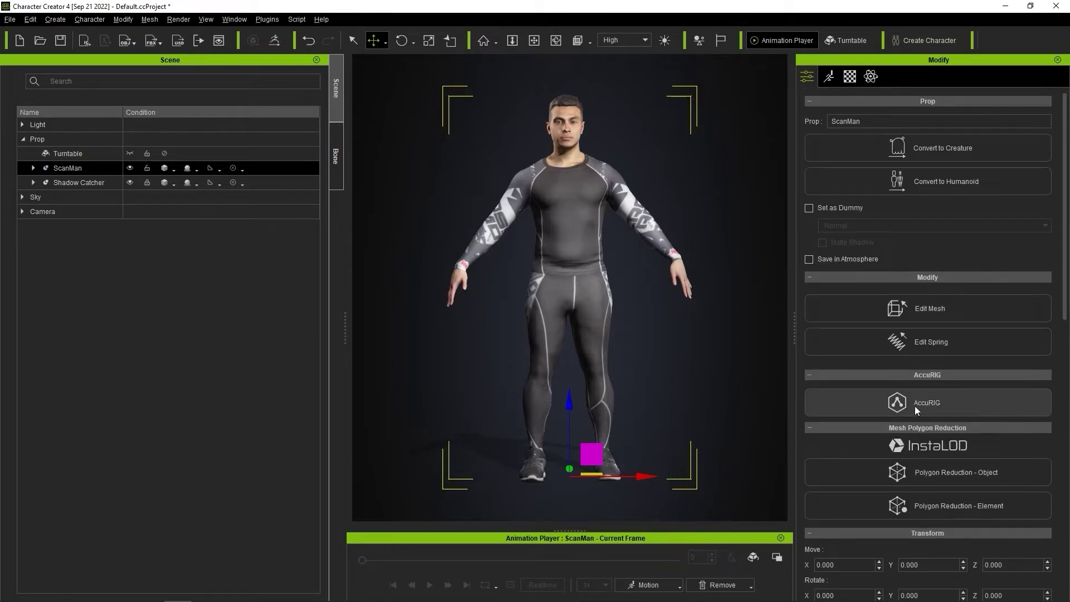
left_click(946, 406)
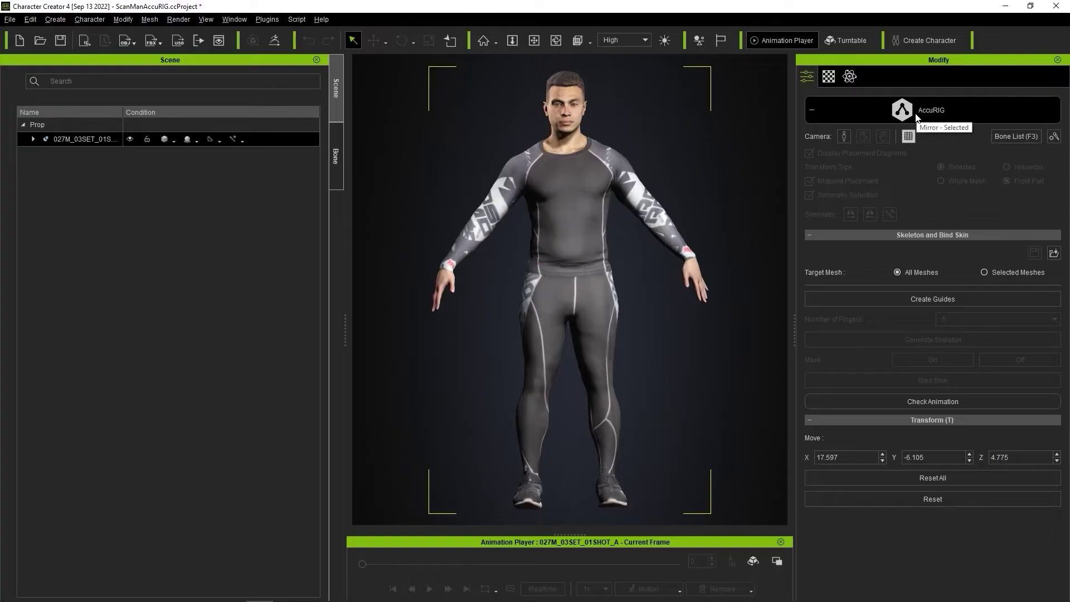
- Examine the character with the AccuRIG camera projection toggled off and on, and from the side, back and front
left_click(907, 137)
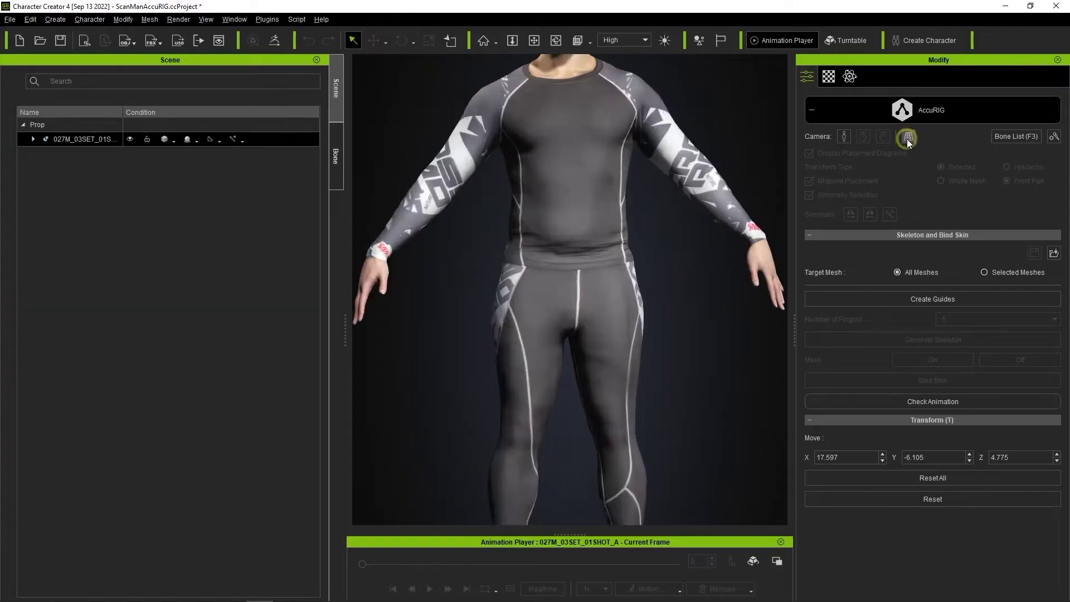
left_click(907, 137)
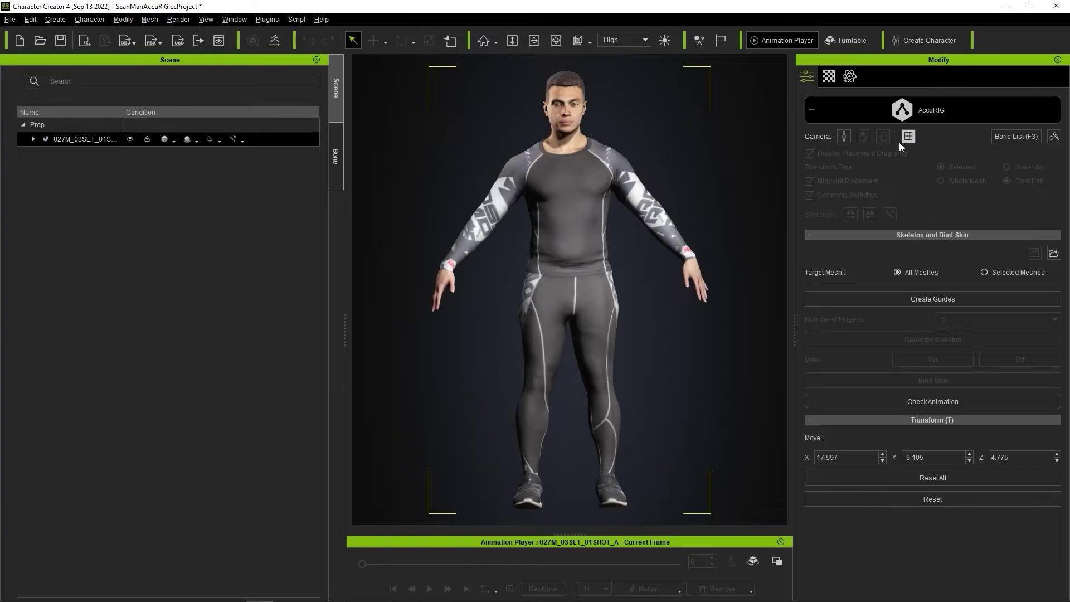
key("a")
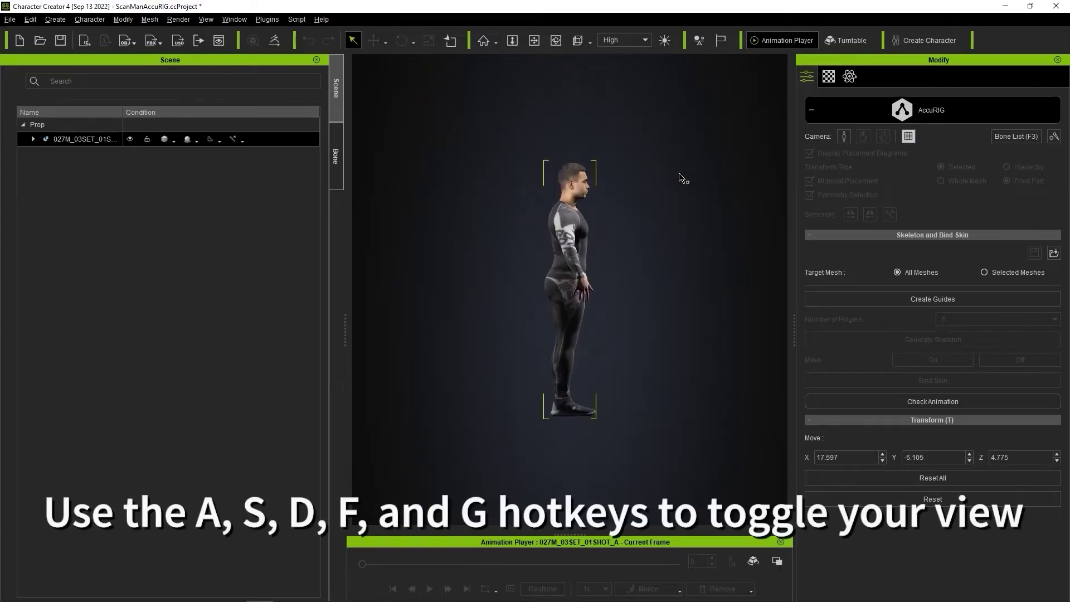
key("s")
key("d")
key("a")
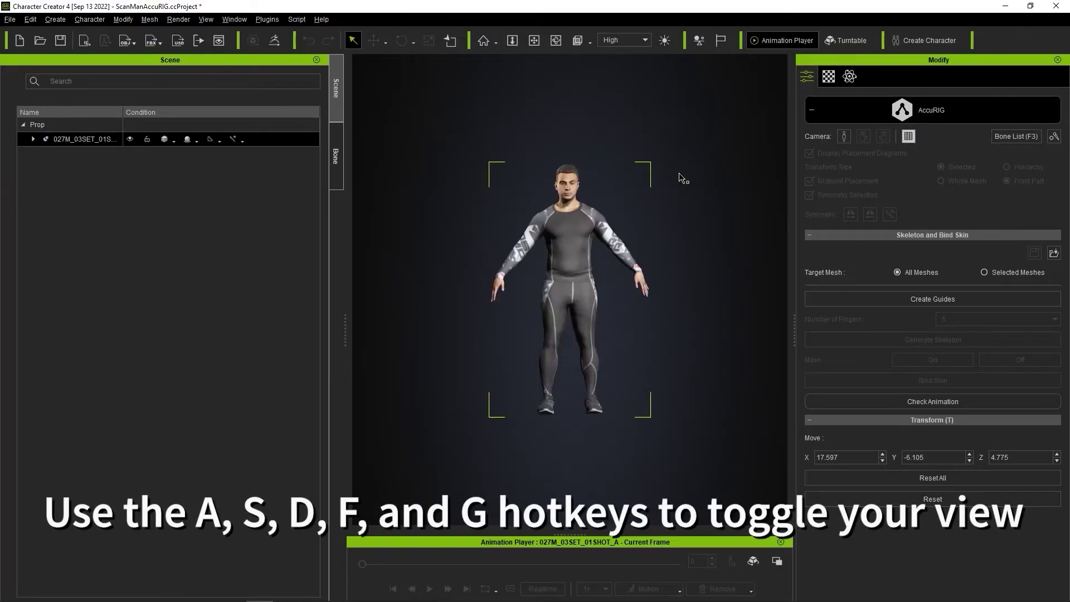
left_click(590, 43)
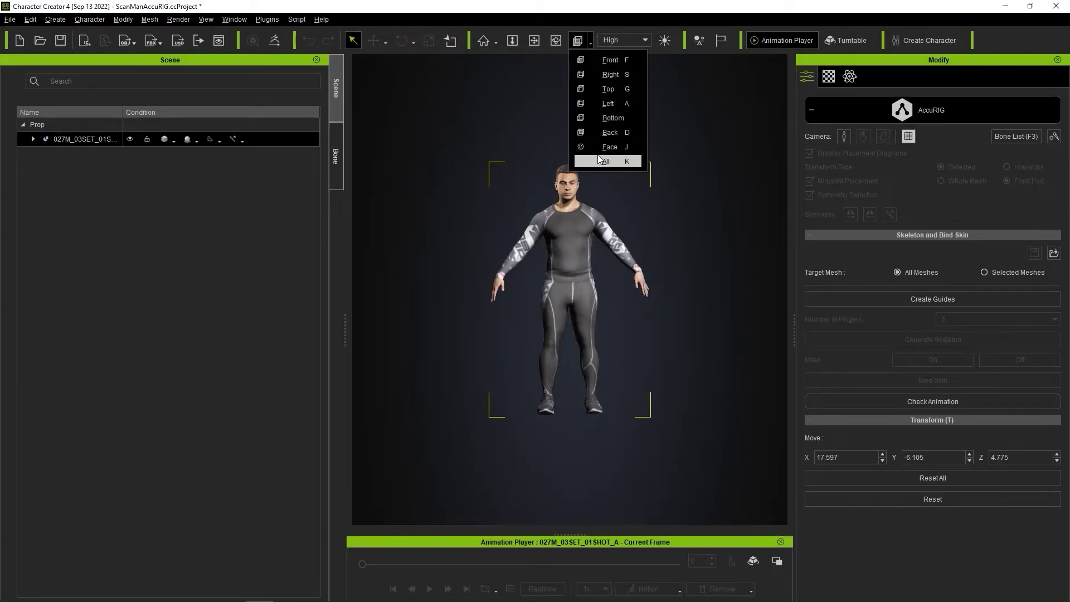
left_click(593, 45)
right_click_drag(583, 347, 581, 274, "alt")
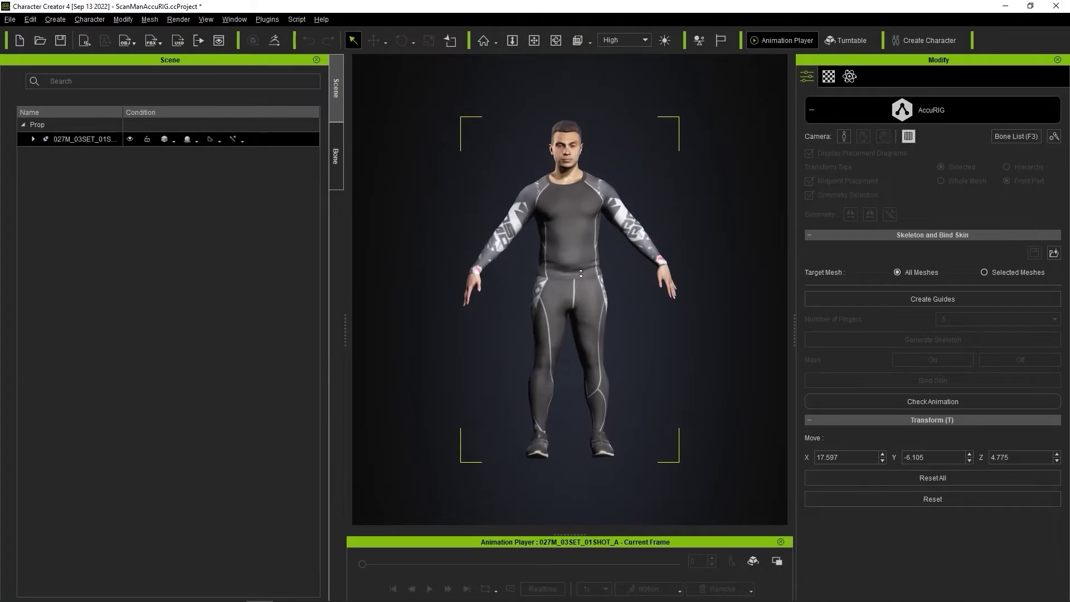
scroll(580, 273, "up", 3)
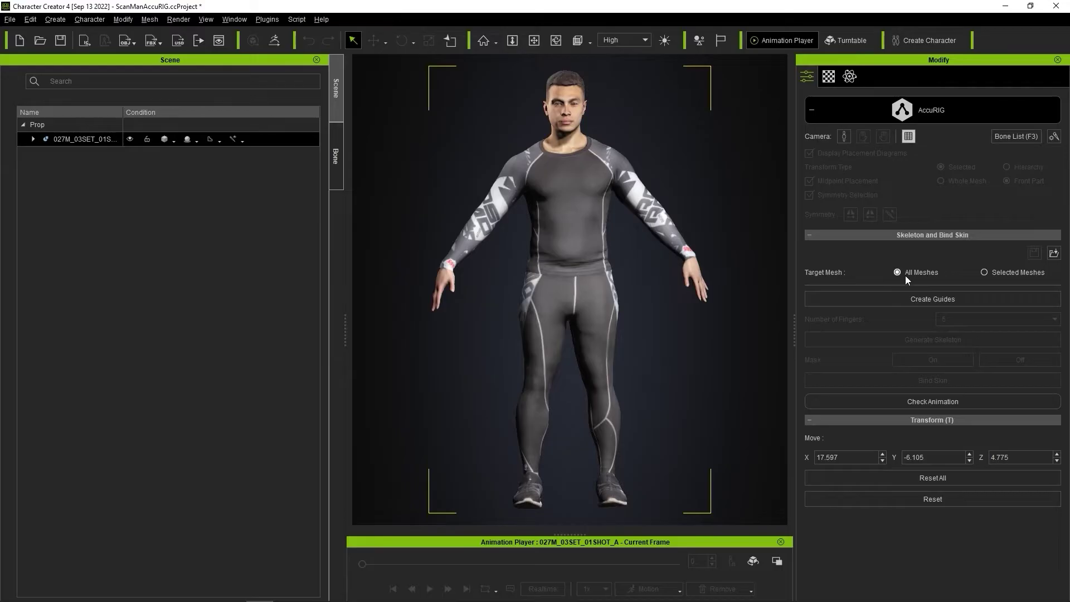
- Create the AccuRIG body guides with All Meshes as the target mesh
left_click(985, 273)
left_click(33, 139)
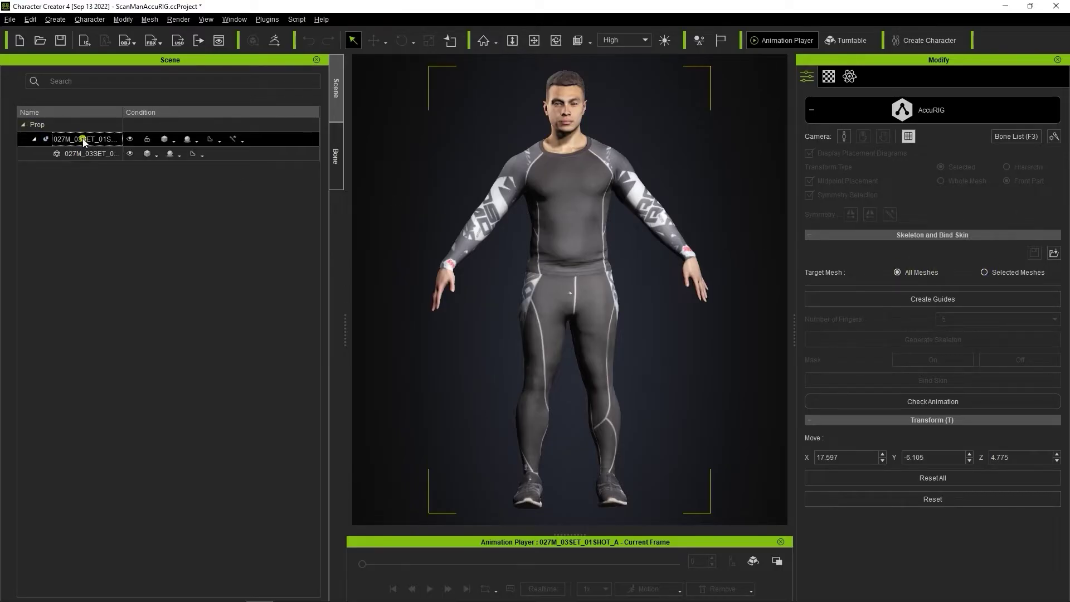
left_click(89, 156)
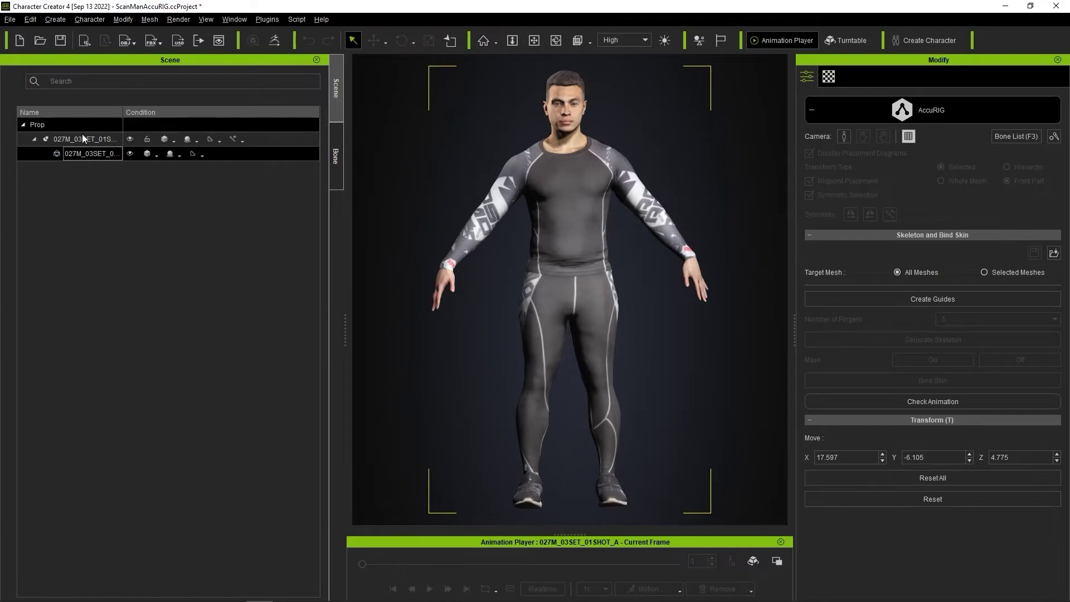
left_click(901, 272)
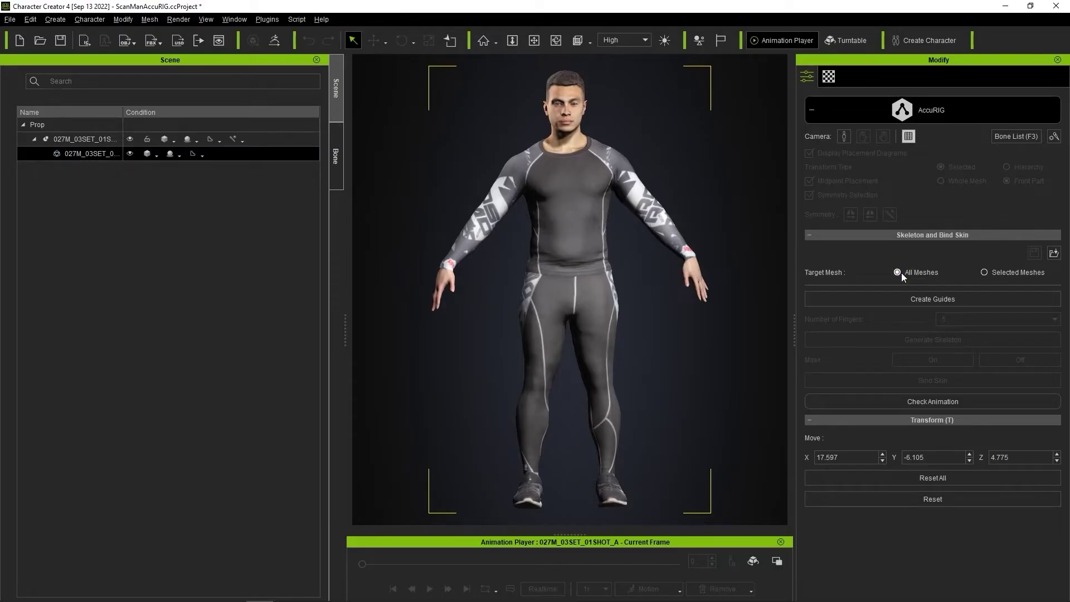
left_click(958, 299)
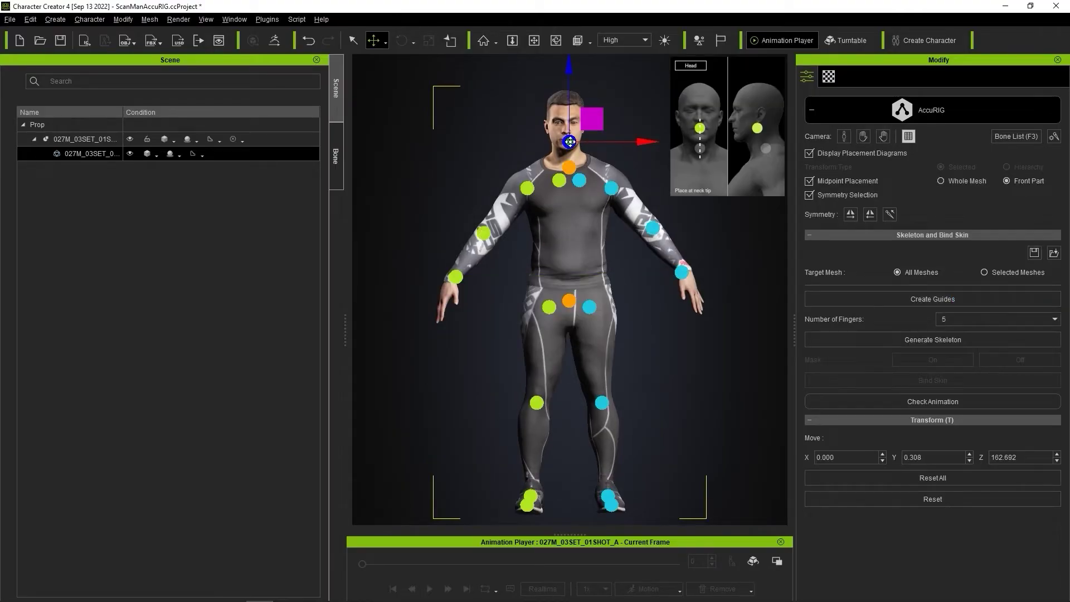
- Review the placement diagrams of the guides in turn, from the neck through the arm and pelvis down to the foot
left_click(569, 168)
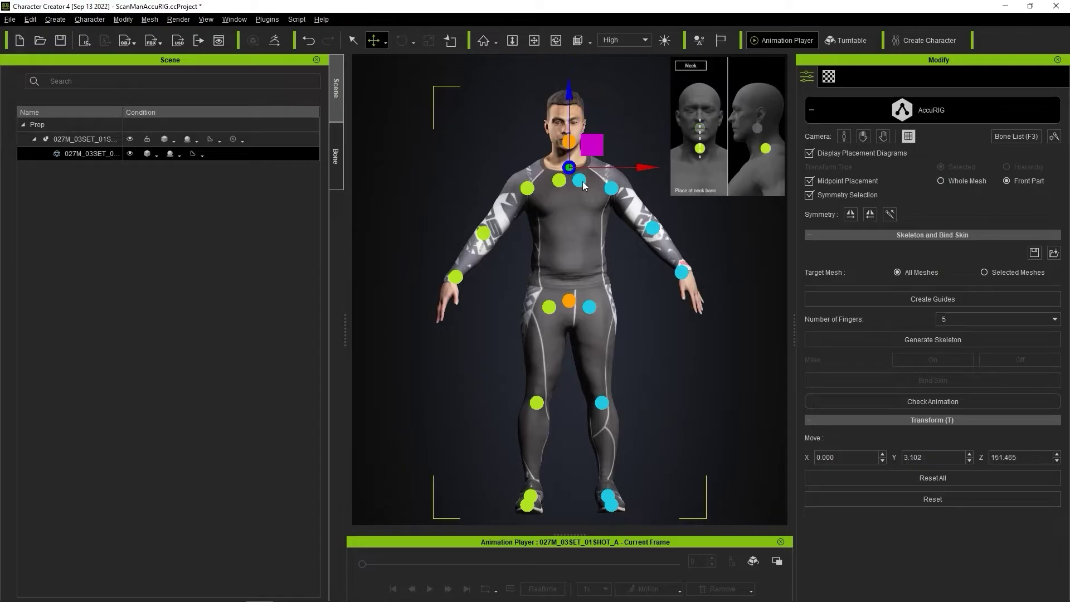
left_click(580, 181)
left_click(611, 189)
left_click(652, 228)
left_click(682, 272)
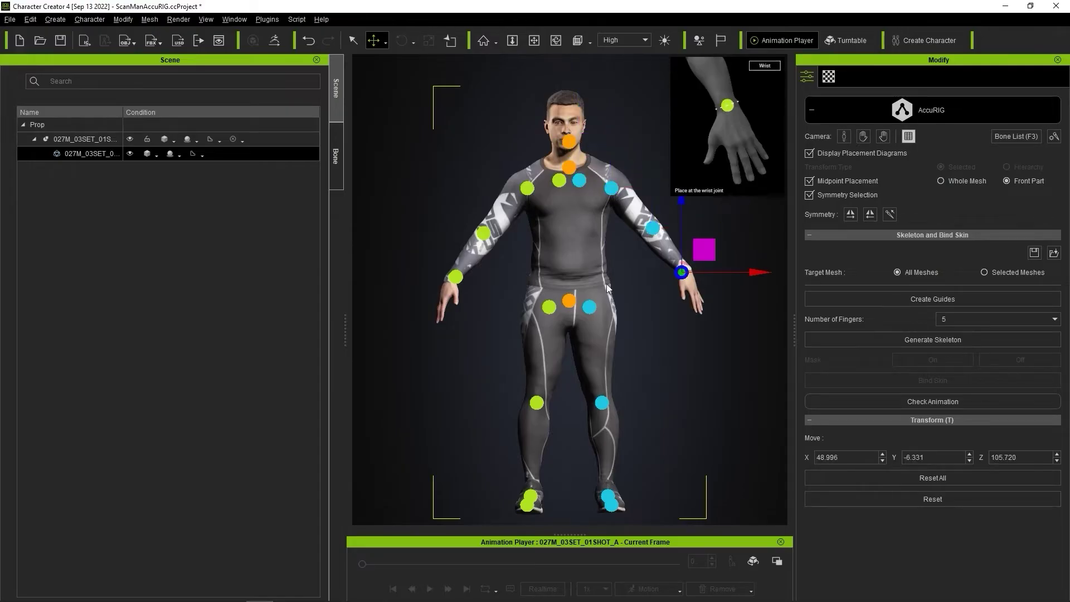
left_click(568, 301)
left_click(589, 308)
left_click(602, 402)
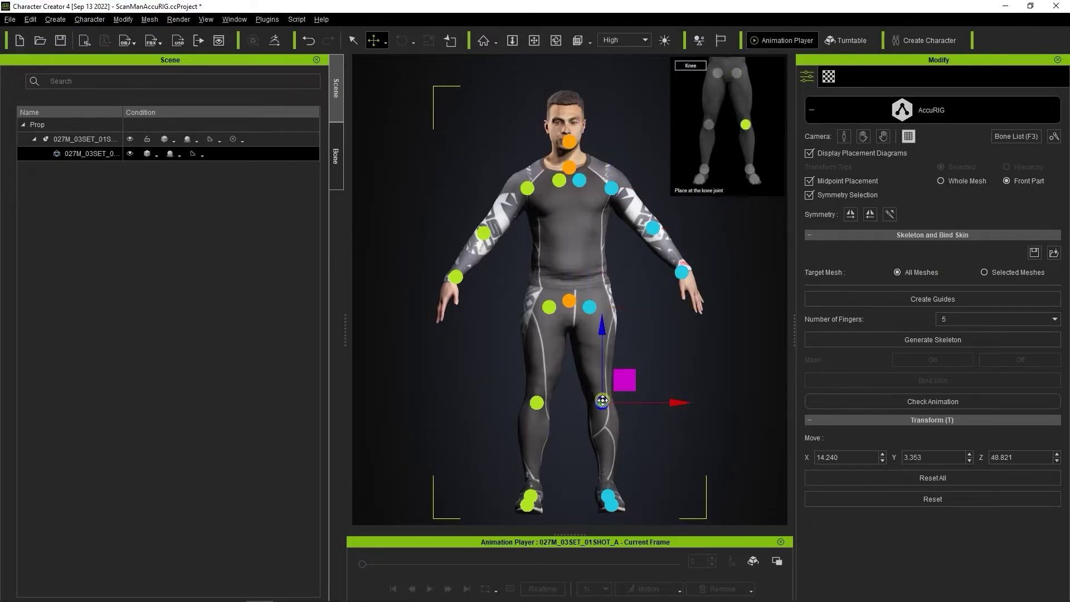
left_click(608, 495)
left_click(612, 504)
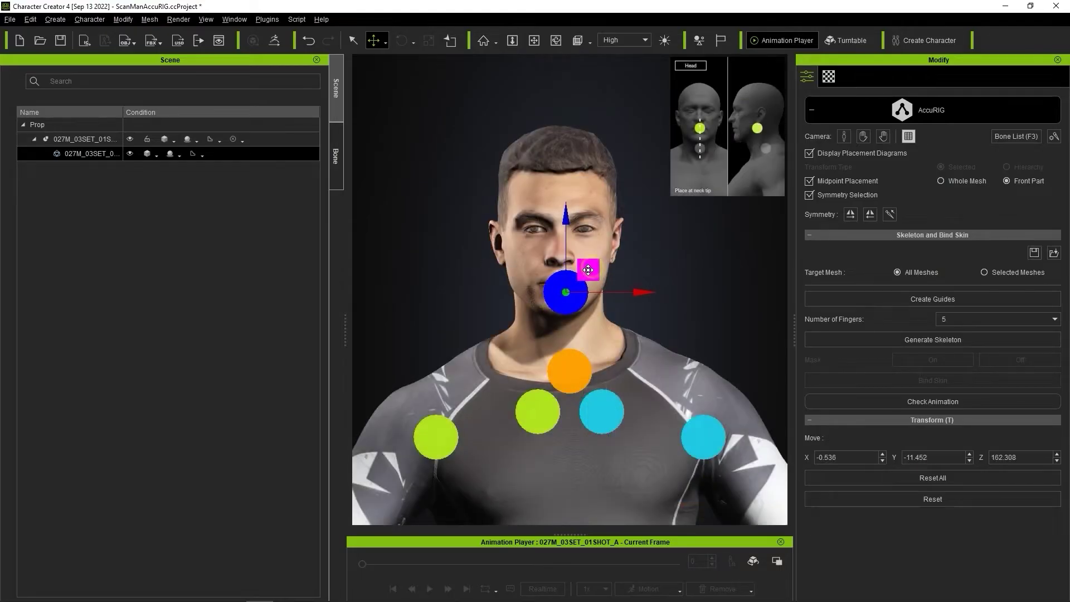
- Reposition the head guide at the neck tip and the neck guide at about X -1.35, Y 2.48, Z 155.52
key("d")
left_click_drag(646, 288, 712, 289)
left_click(668, 361)
left_click_drag(688, 340, 674, 311)
key("f")
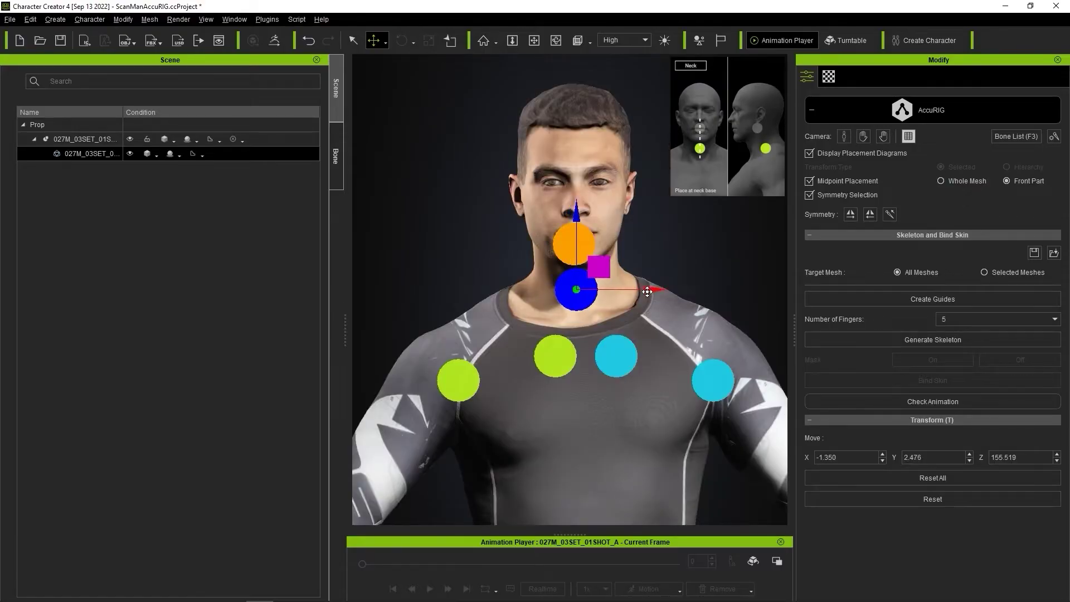
- Move the clavicle guides symmetrically outward and up, the character's left one to about X 10.50, Y 4.44, Z 150.43
left_click(618, 358)
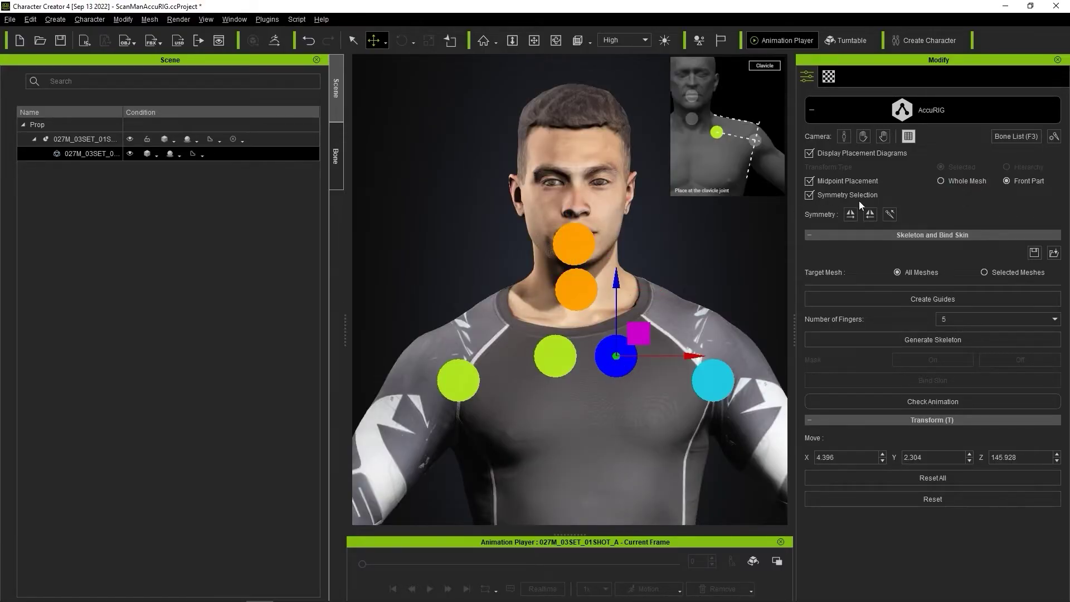
left_click_drag(635, 337, 678, 306)
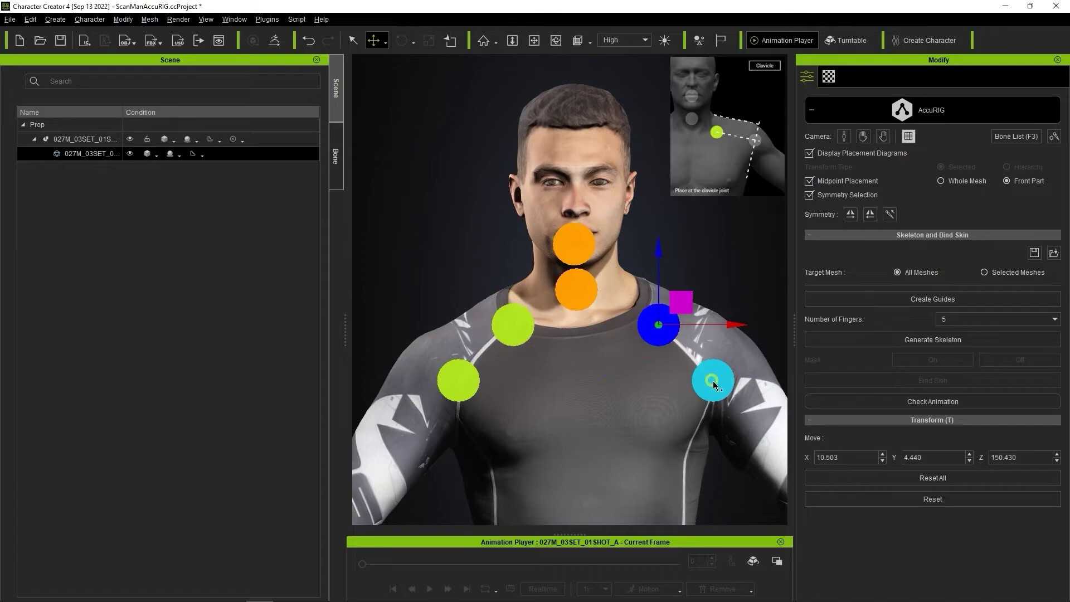
- Move the shoulder guides symmetrically to about X 19.58, Y 4.13, Z 143.22 and the elbow guides to about X 35.26, Y 2.80, Z 124.43
left_click(714, 382)
mouse_move(732, 360)
left_mouse_down()
mouse_move(752, 342)
mouse_move(742, 366)
mouse_move(740, 354)
left_mouse_up()
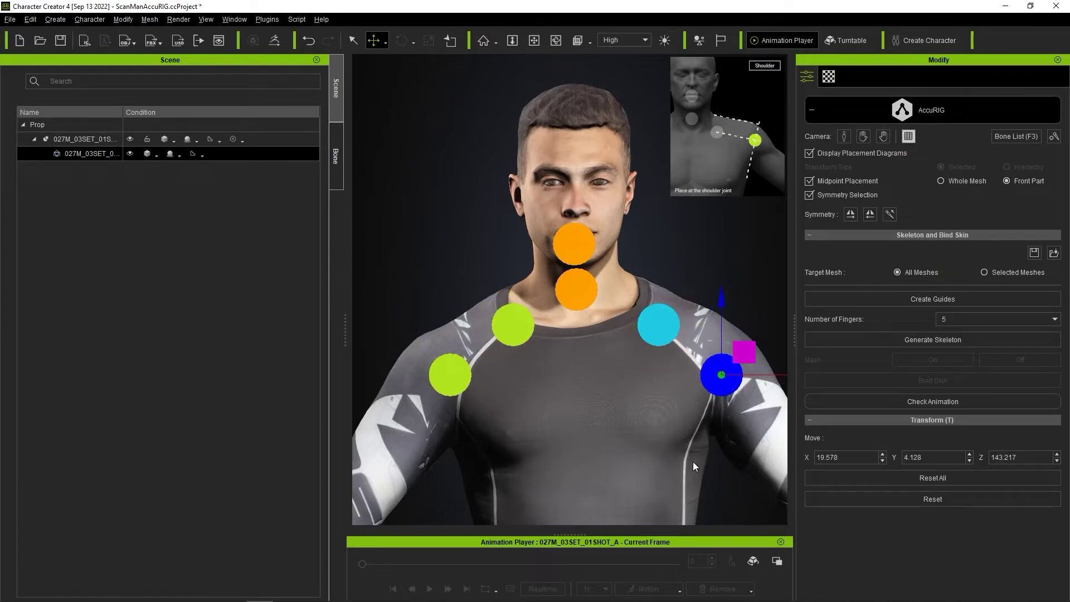
scroll(701, 473, "down", 3)
middle_click_drag(701, 473, 692, 333)
left_click(730, 287)
left_click_drag(754, 261, 749, 264)
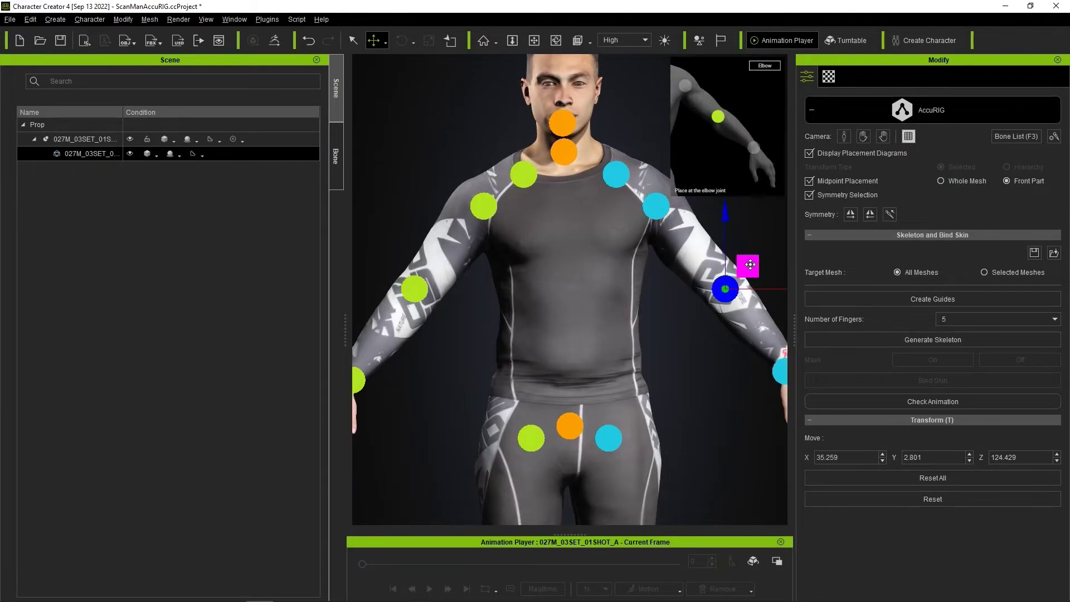
- Turn off symmetry selection and move only the character's right elbow guide to about X -34.88, Y 1.45, Z 123.80
left_click(809, 194)
left_click(417, 289)
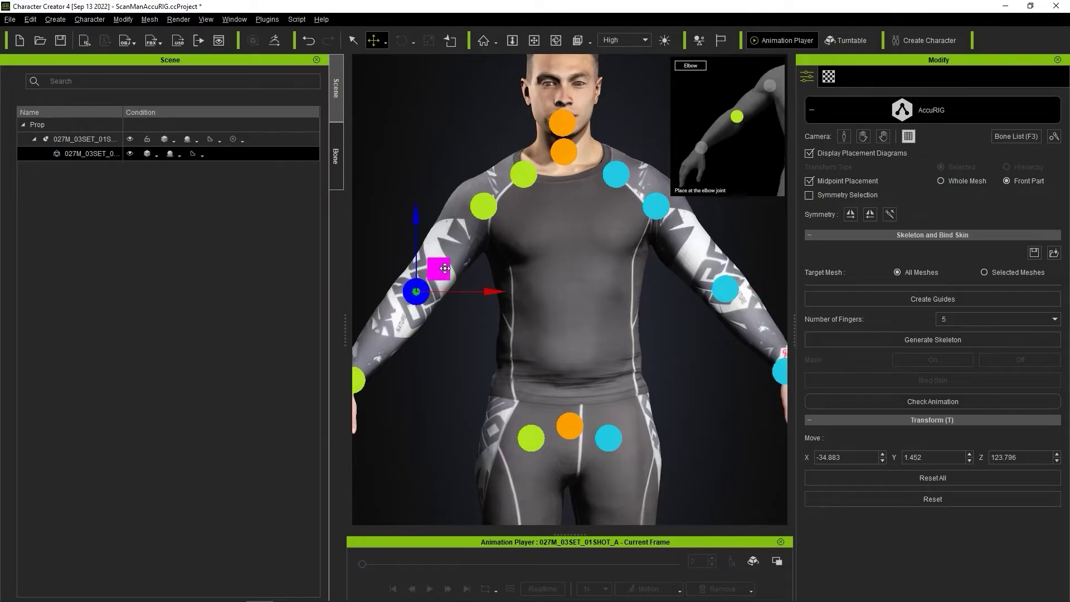
scroll(597, 368, "down", 2)
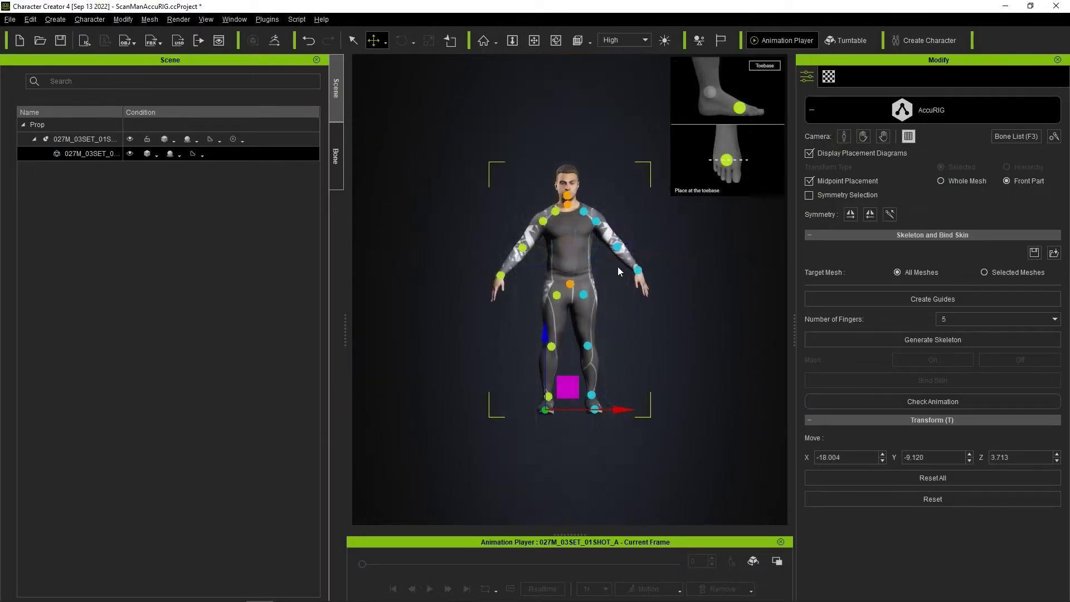
scroll(567, 290, "up", 3)
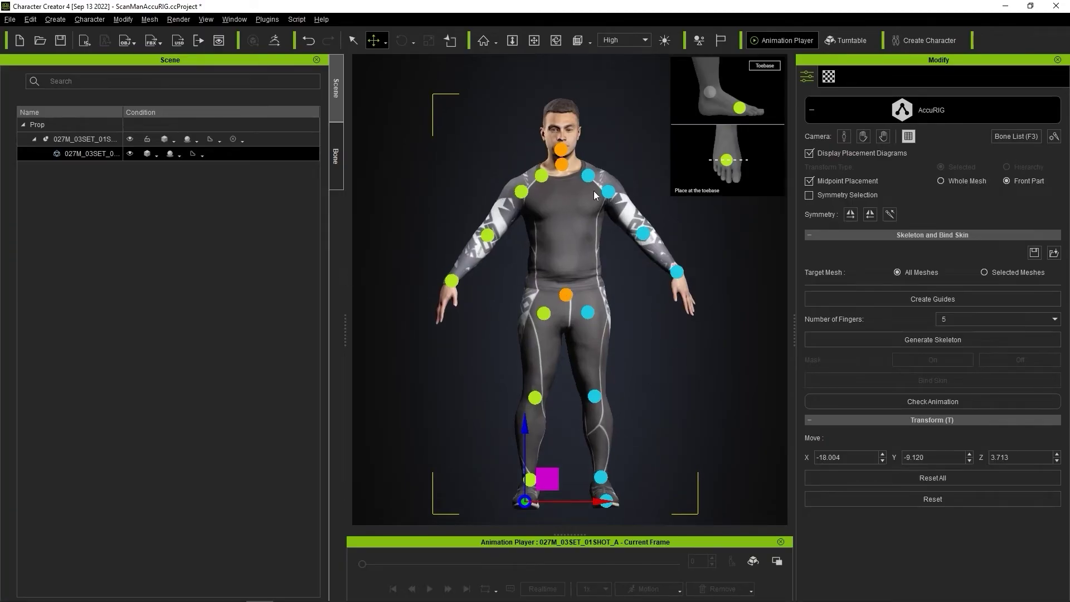
- Check the hand up close, keep the number of fingers at 5, and generate the skeleton from the guides
left_click(883, 136)
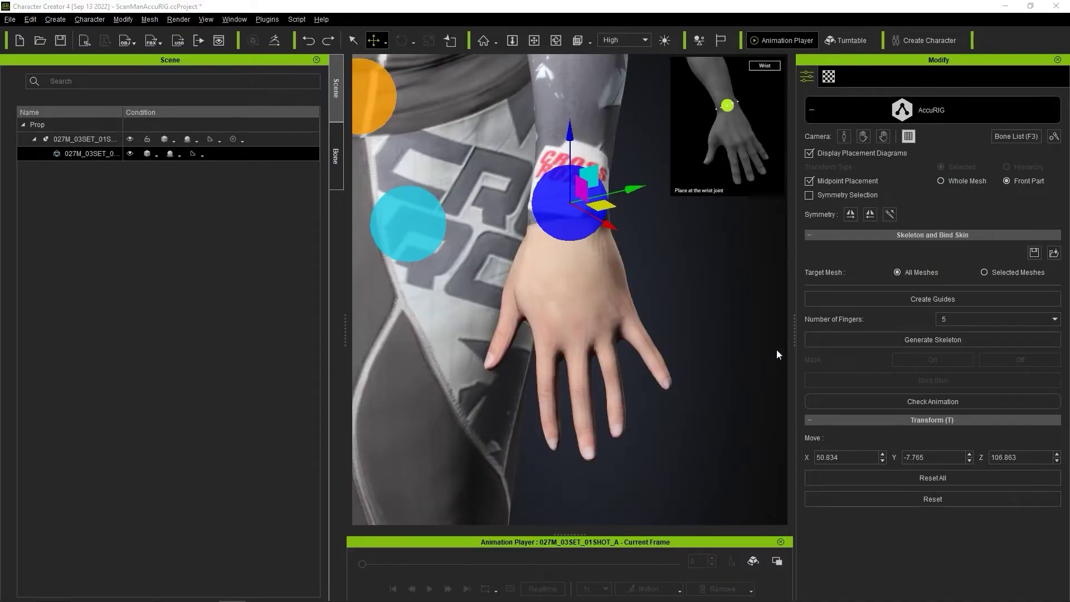
left_click(1010, 320)
left_click(1002, 363)
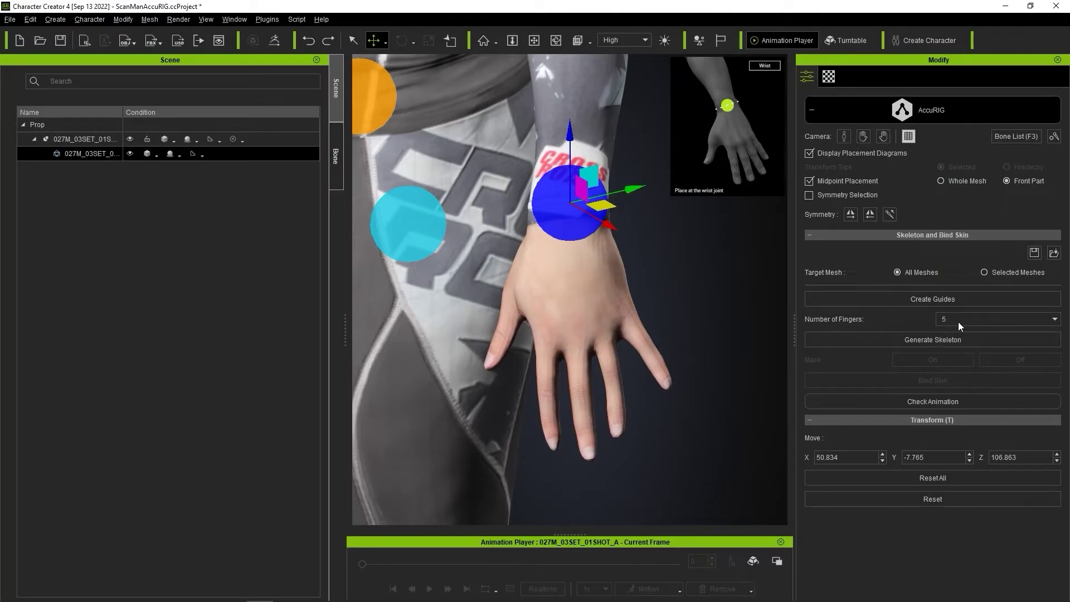
left_click(844, 137)
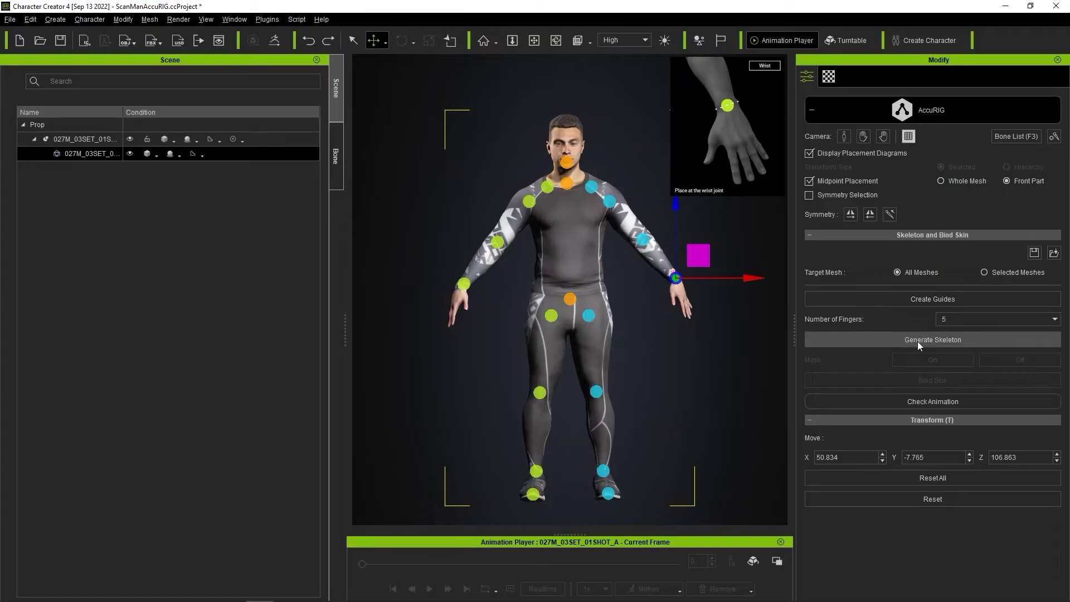
left_click(954, 342)
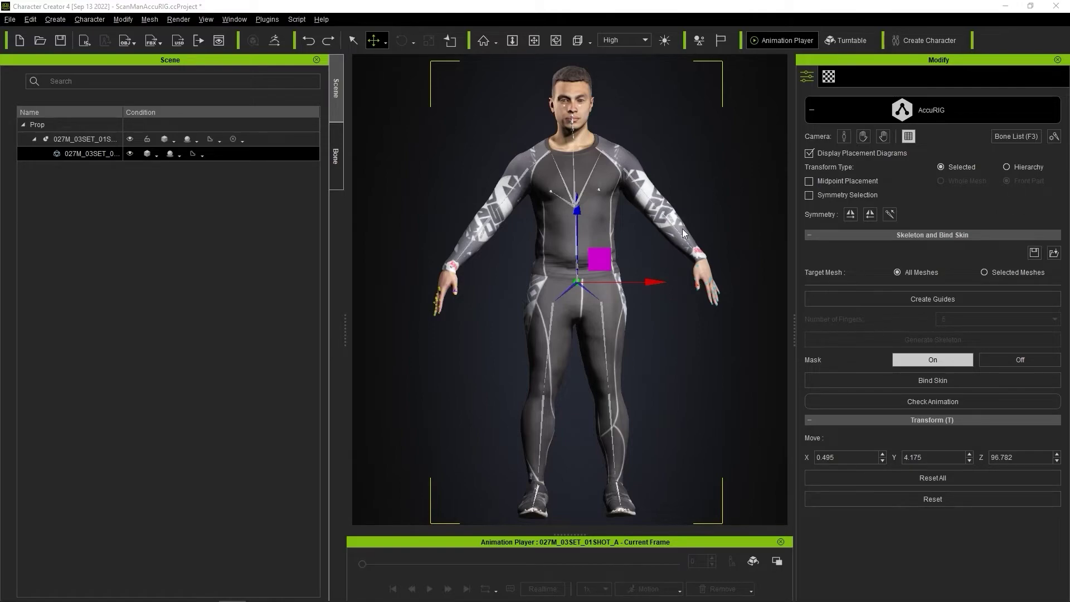
- Show the skeleton's bone list and open the bone gizmo display settings
left_click(1020, 139)
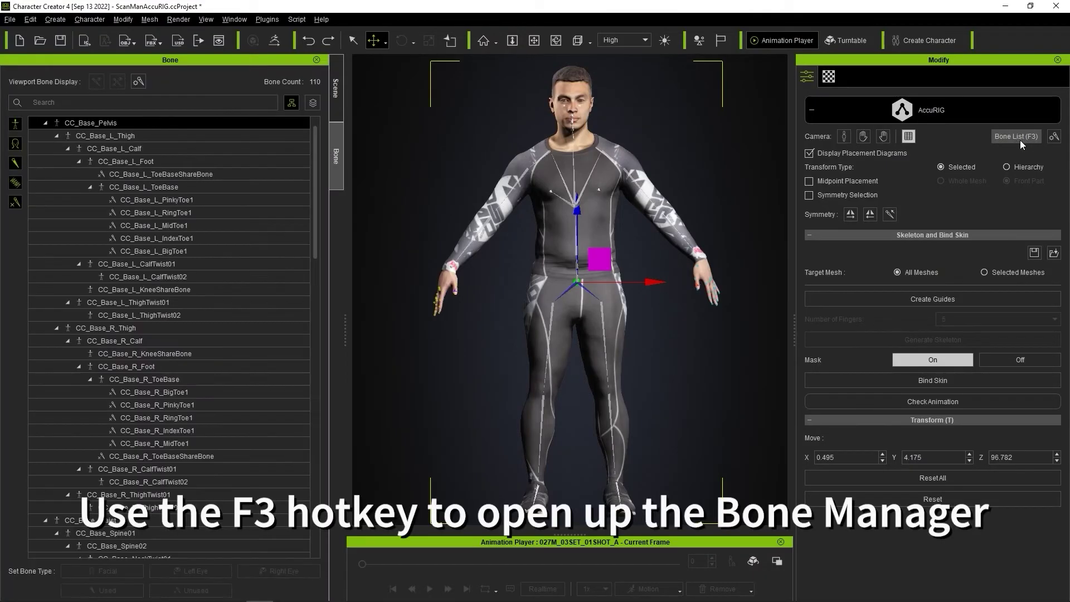
mouse_move(316, 202)
left_mouse_down()
mouse_move(335, 499)
mouse_move(330, 186)
left_mouse_up()
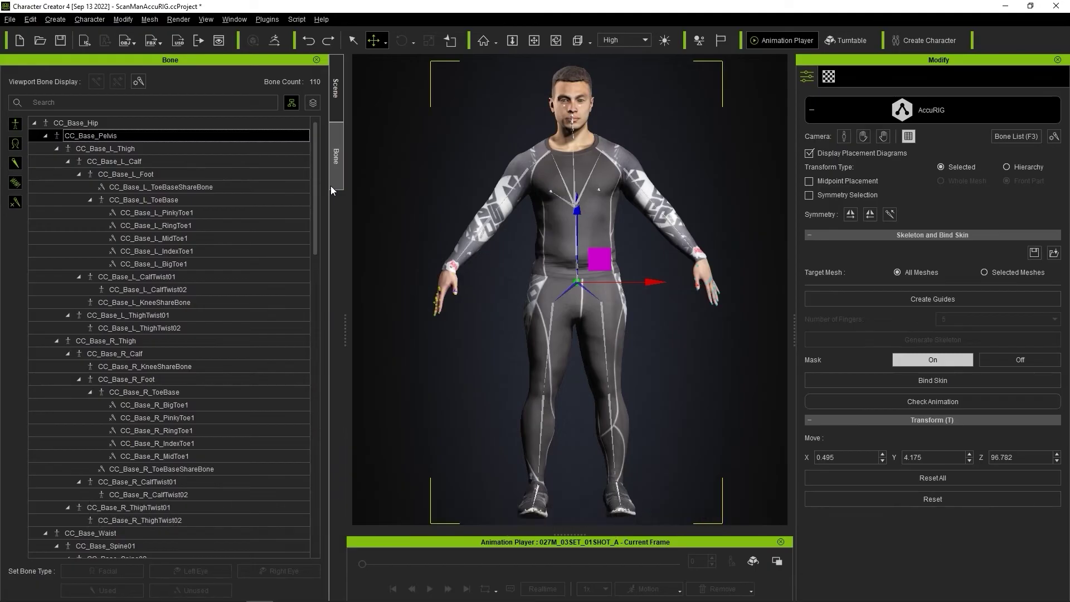
left_click(1053, 136)
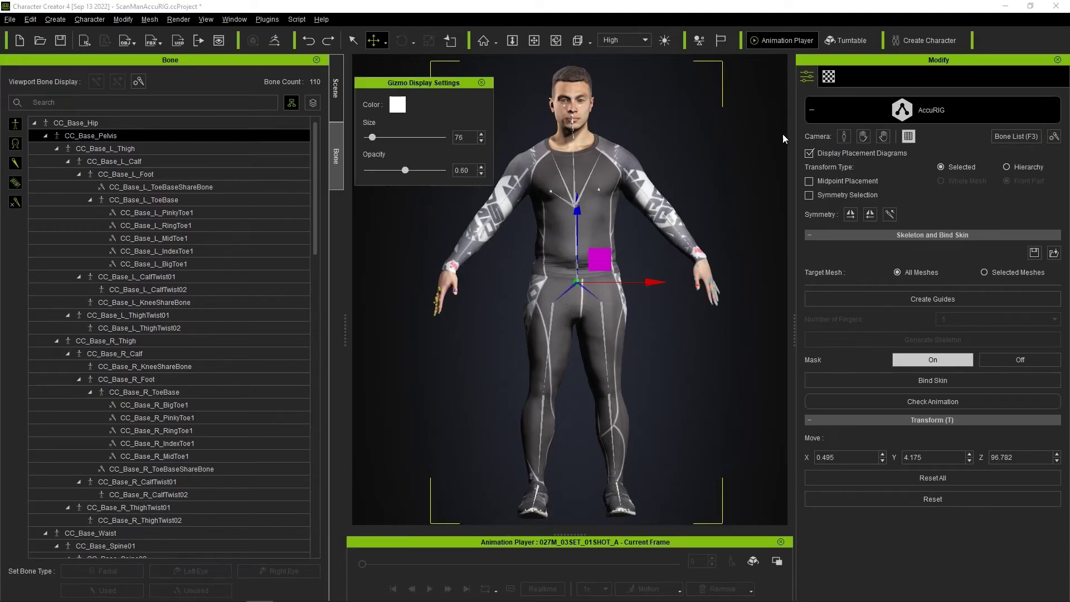
left_click(398, 105)
left_click_drag(453, 18, 262, 158)
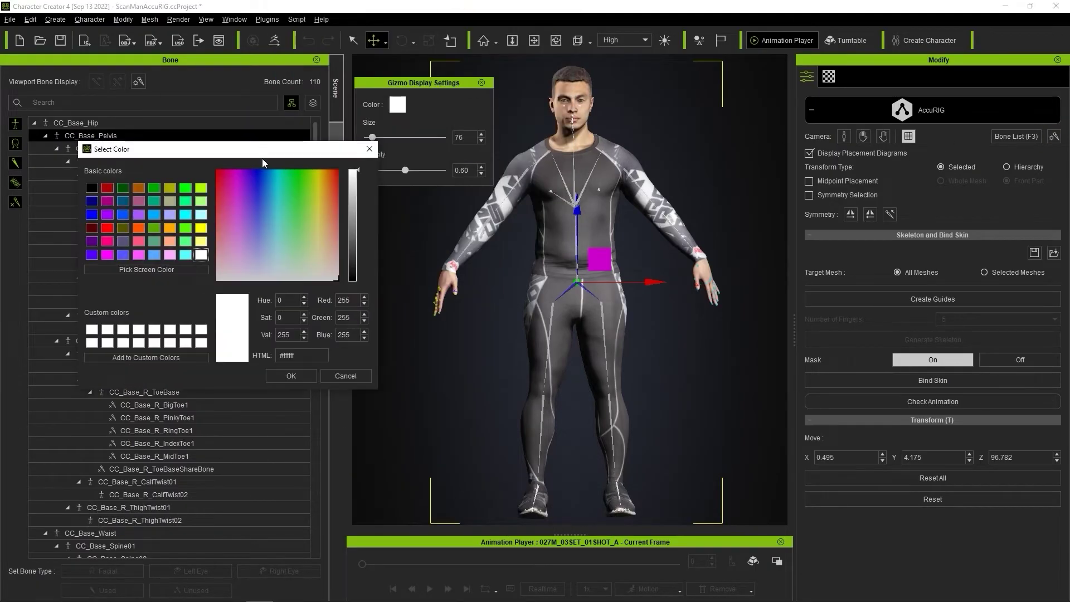
left_click(236, 207)
mouse_move(236, 207)
left_mouse_down()
mouse_move(312, 200)
mouse_move(265, 256)
left_mouse_up()
left_click(346, 376)
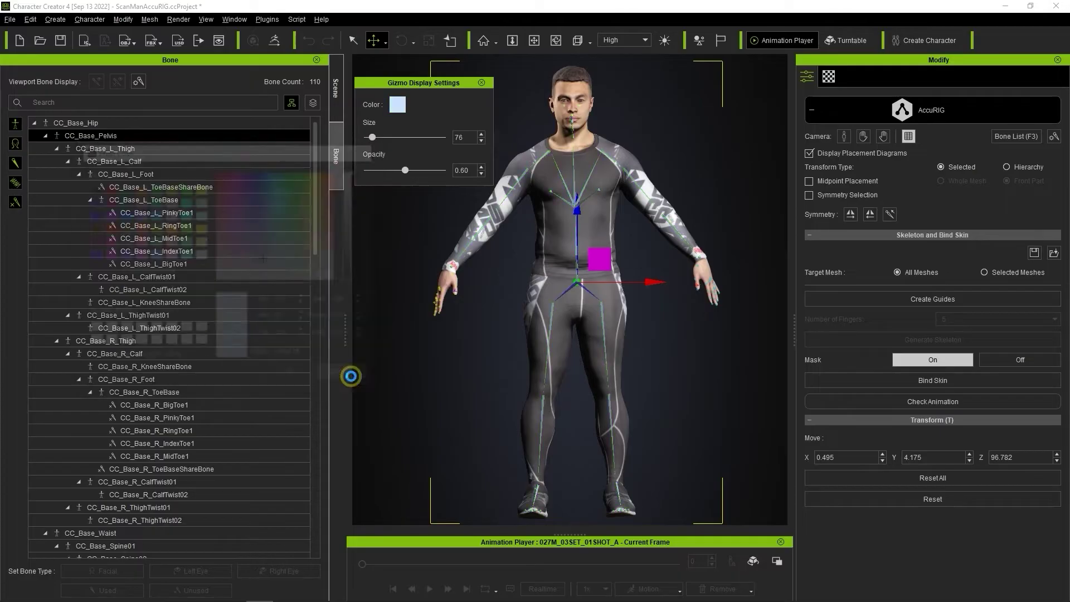
- Set the bone gizmo size to 151 and its opacity to 1.00, and close the display settings
left_click_drag(372, 139, 456, 176)
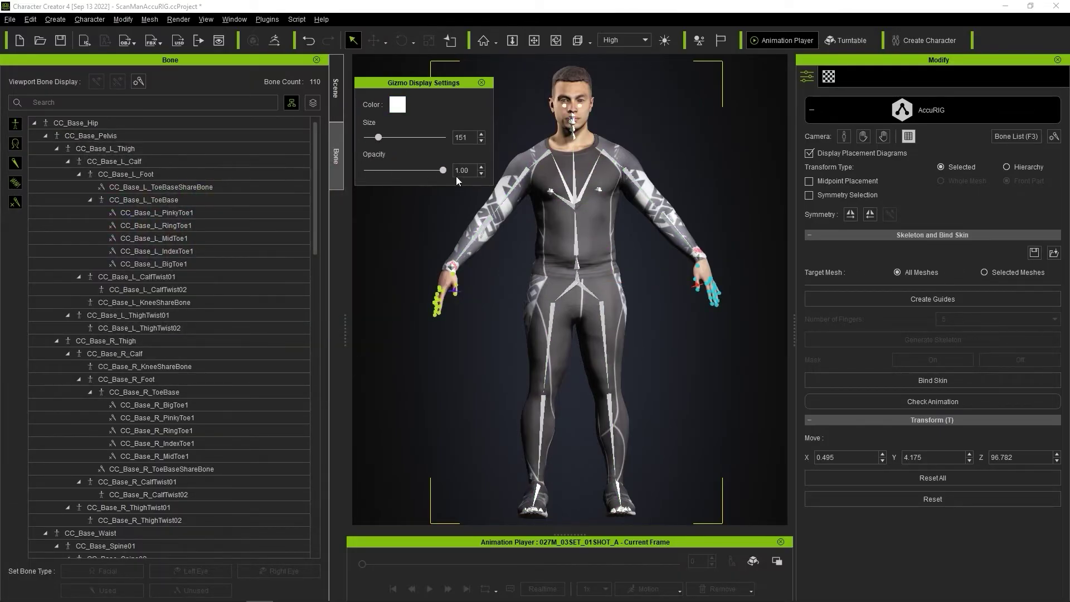
left_click(481, 83)
- Turn on symmetry selection and, in side view, reposition the knee joints at about Y 4.28 and slightly higher
right_click_drag(513, 132, 84, 147)
left_click(589, 393)
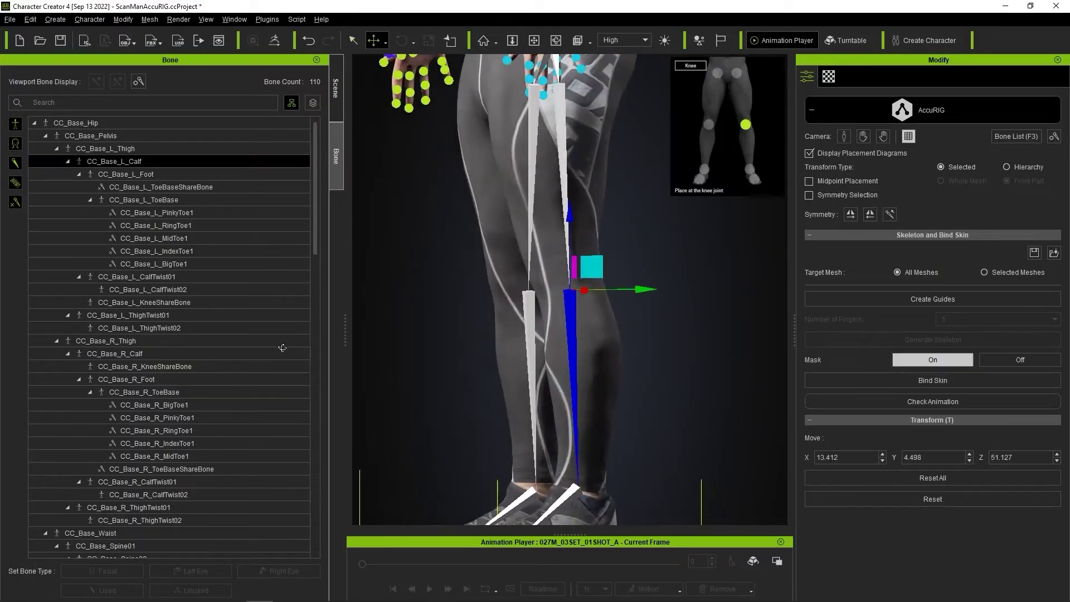
left_click(822, 199)
left_click_drag(644, 289, 640, 290)
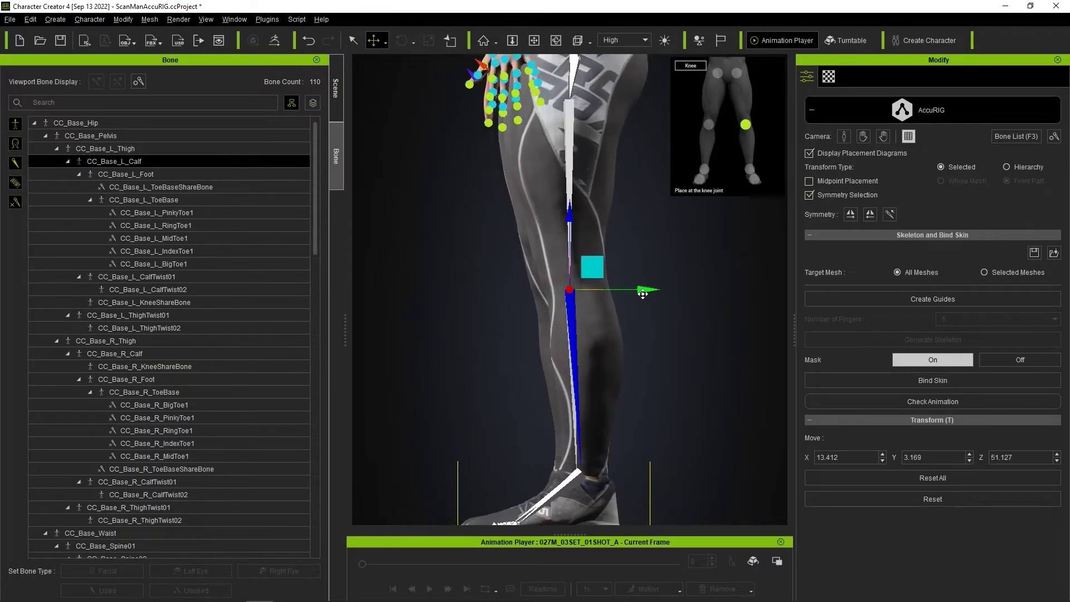
left_click_drag(642, 291, 650, 290)
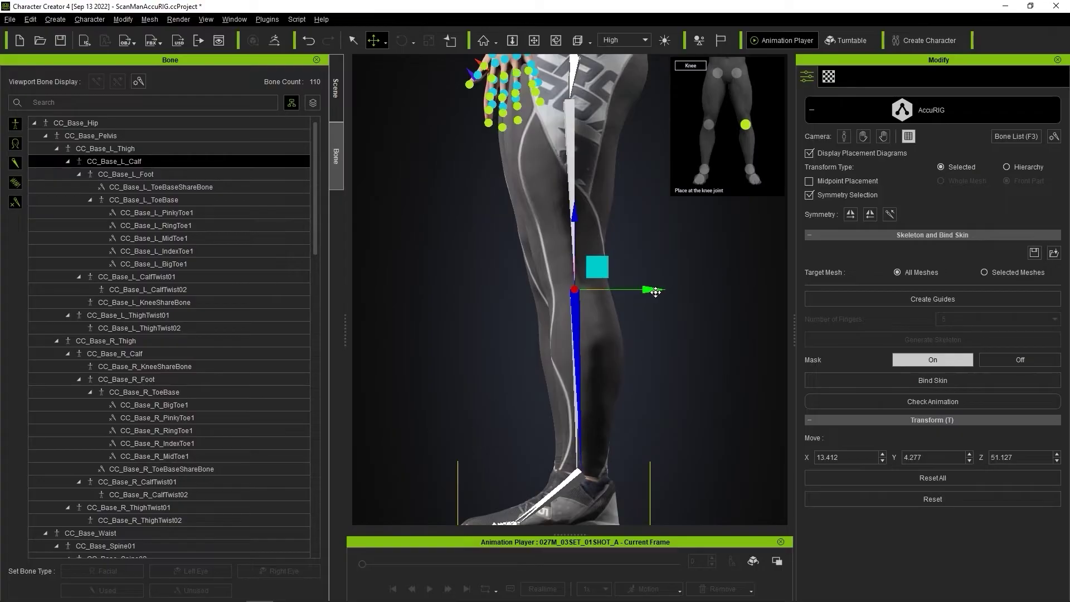
left_click_drag(575, 219, 575, 206)
- Shift the ankle joints symmetrically slightly backward and down in side view
middle_click_drag(683, 354, 660, 268)
left_click(547, 392)
middle_click_drag(651, 377, 663, 281)
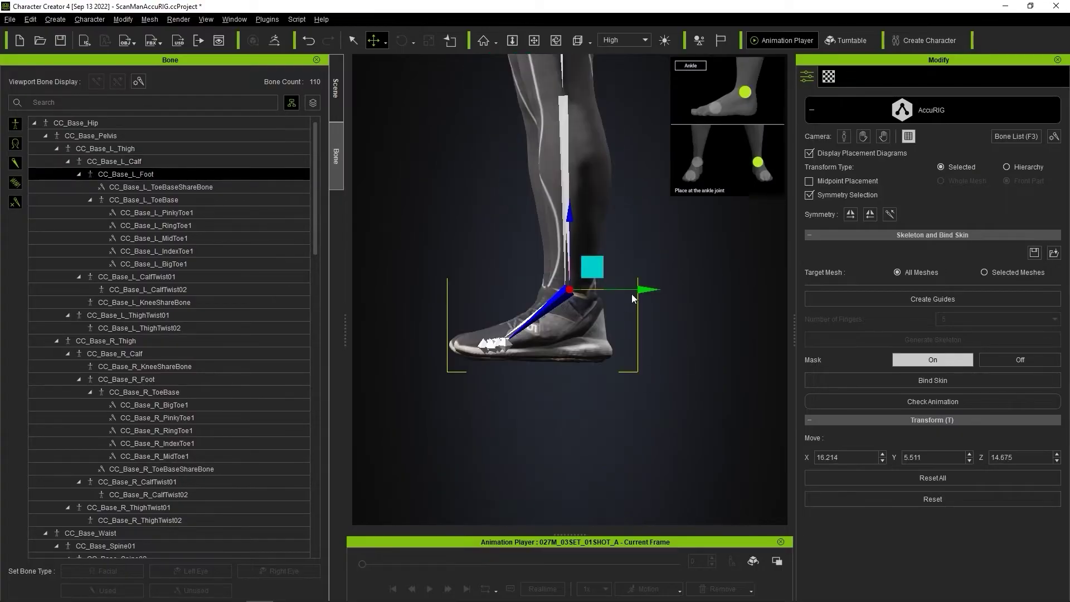
left_click_drag(634, 289, 640, 289)
left_click_drag(573, 214, 574, 222)
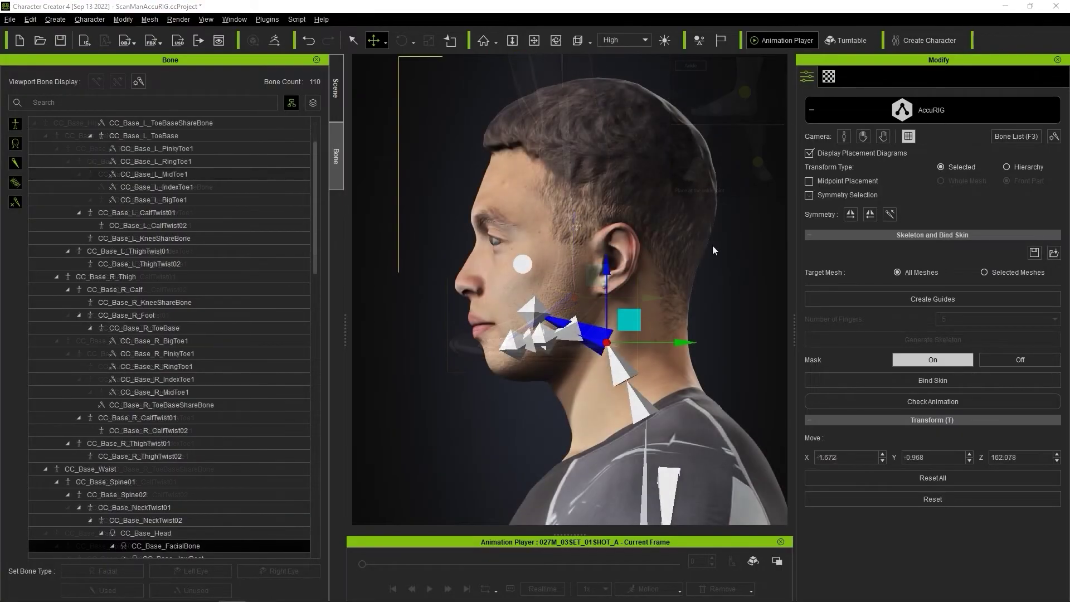
- Raise the CC_Base_FacialBone to about Z 165.85 and move it forward toward the face
right_click_drag(518, 371, 553, 380)
key("d")
left_click_drag(667, 296, 667, 212)
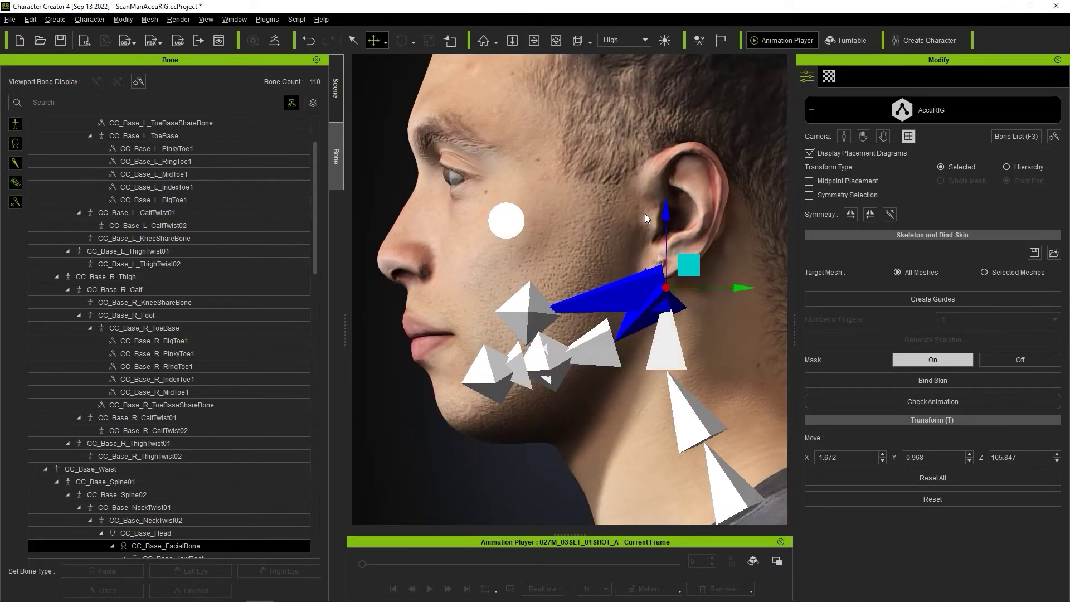
left_click_drag(743, 289, 696, 290)
- Raise the CC_Base_JawRoot bone to about Z 164.13 and move it forward along the jaw
scroll(633, 321, "down", 2)
scroll(294, 312, "down", 6)
scroll(210, 370, "up", 2)
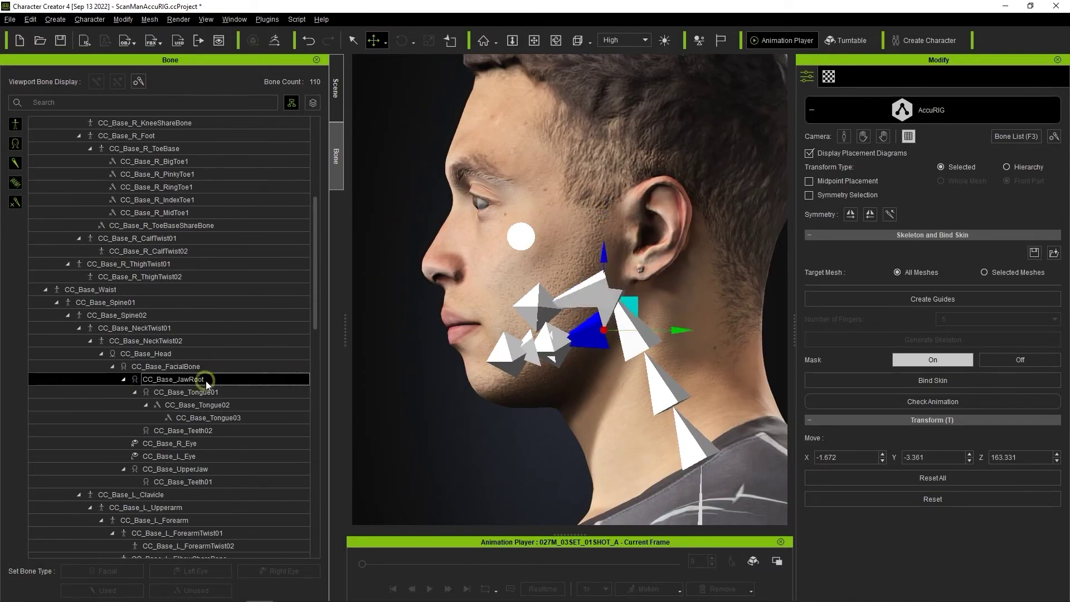
left_click_drag(612, 237, 612, 216)
left_click_drag(679, 268, 674, 268)
left_click(594, 323)
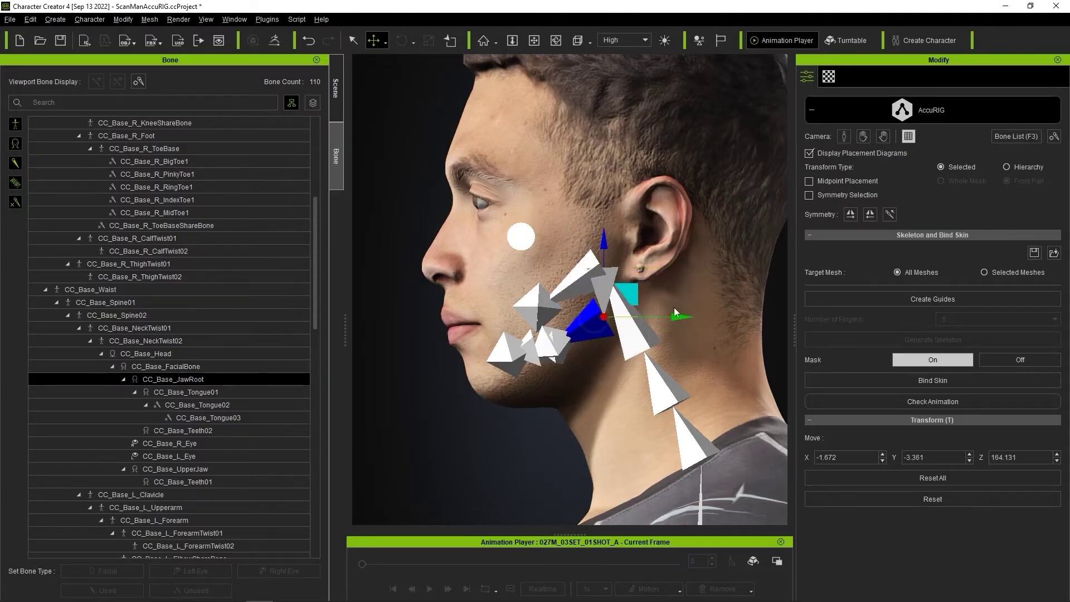
left_click_drag(674, 317, 649, 316)
- Move the lower and upper mouth bones forward toward the lips
left_click(505, 357)
left_click_drag(577, 358, 561, 358)
left_click(539, 308)
left_click_drag(563, 284, 519, 283)
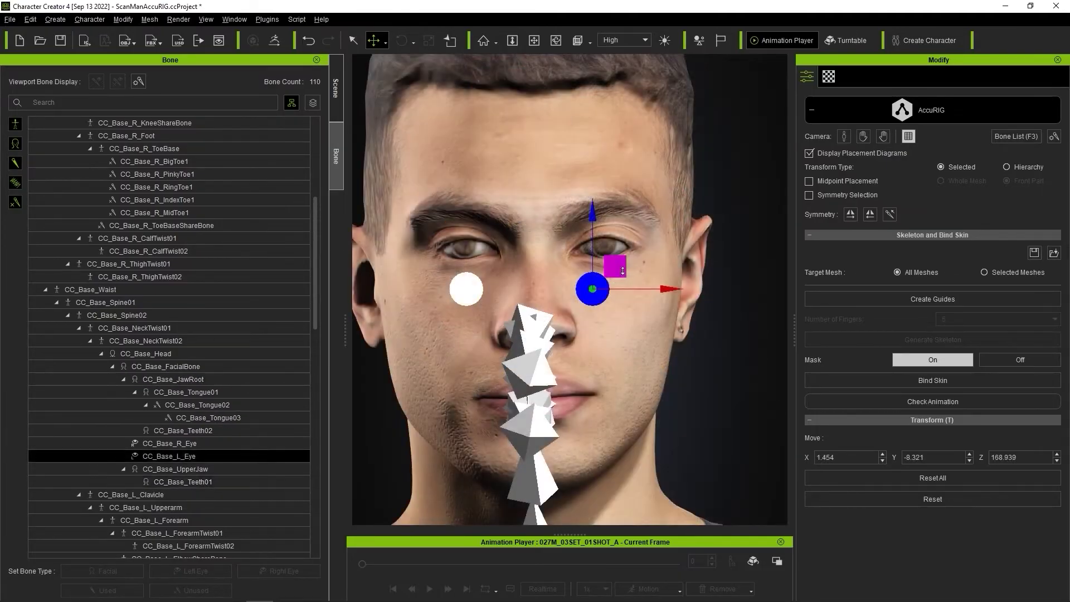
- Place both eye bones on the eyeballs, the left one at about X 2.06, Z 170.95, moving it forward in side view
left_click_drag(616, 266, 627, 226)
left_click(466, 289)
left_click_drag(490, 266, 493, 231)
left_click_drag(493, 230, 488, 227)
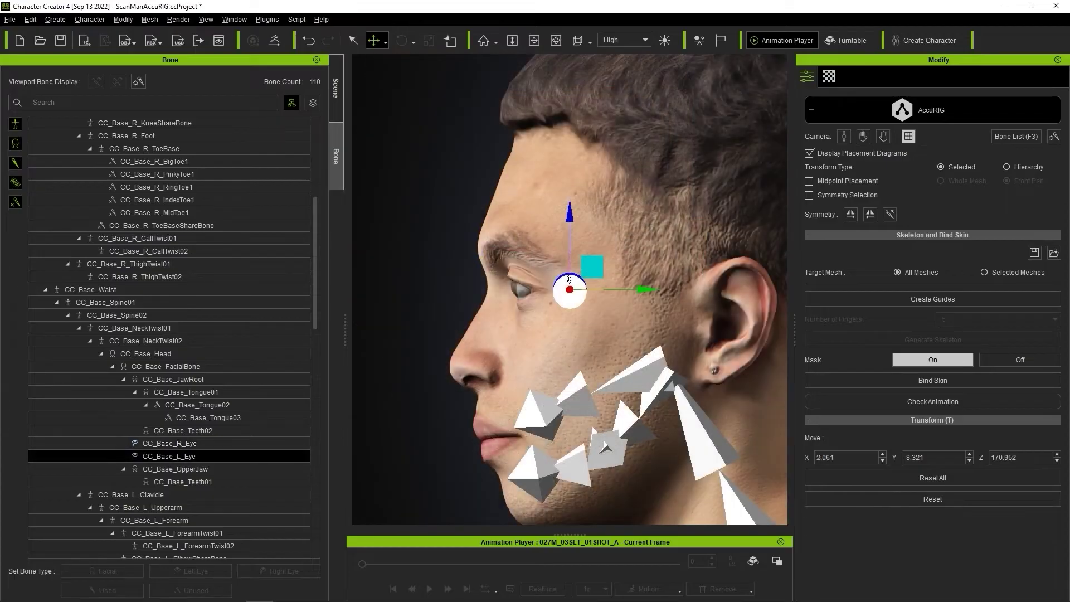
left_click_drag(640, 290, 602, 291)
left_click(569, 291)
left_click(532, 290)
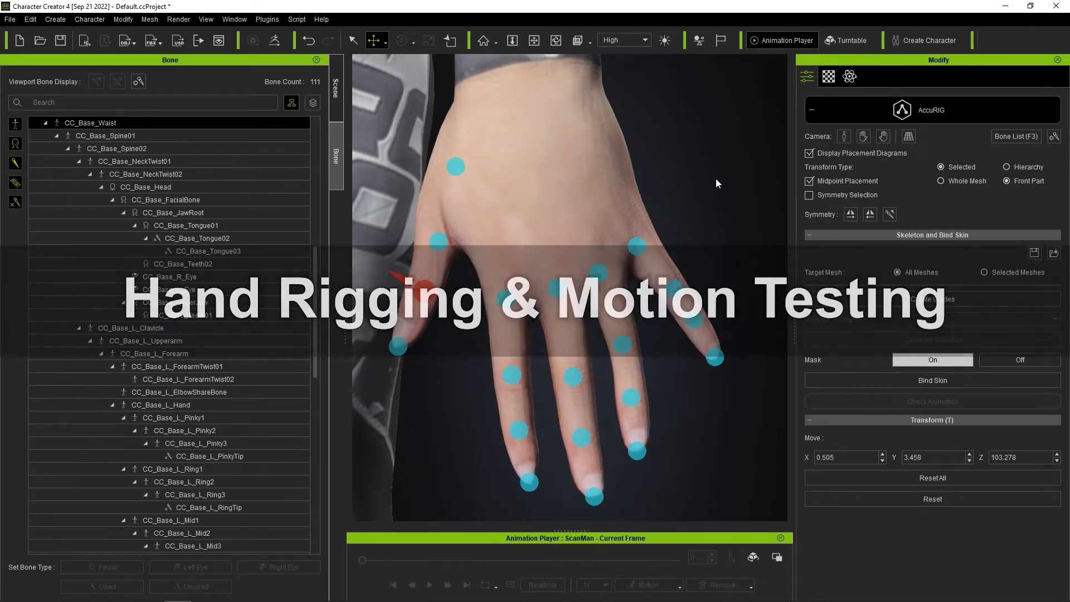
- Review the placement diagrams for the left hand's index, middle, ring and pinky finger joints
left_click(507, 299)
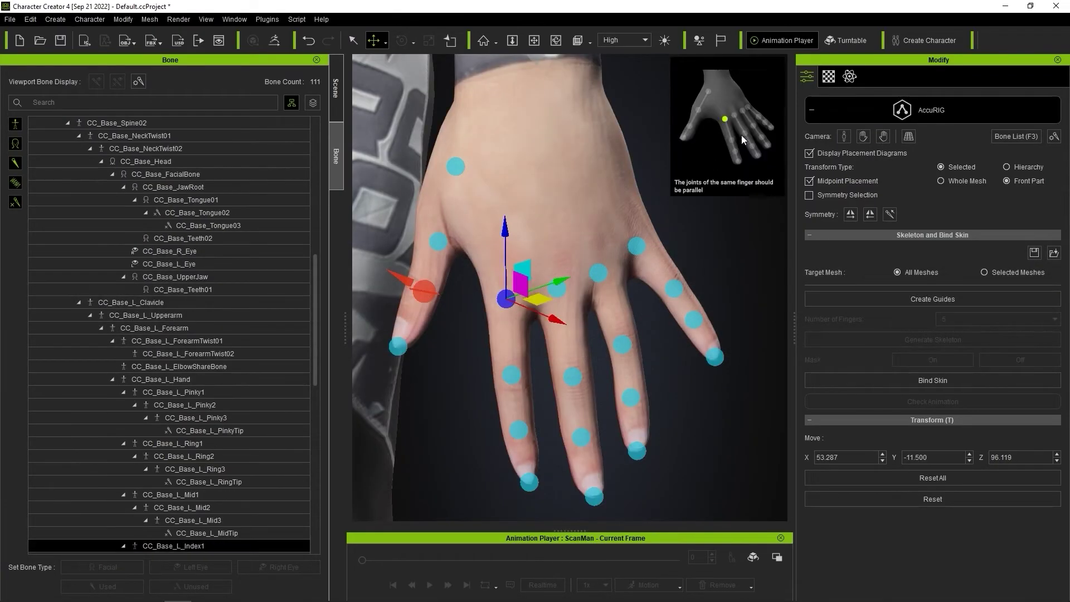
left_click(512, 375)
left_click(573, 377)
left_click(630, 397)
left_click(674, 289)
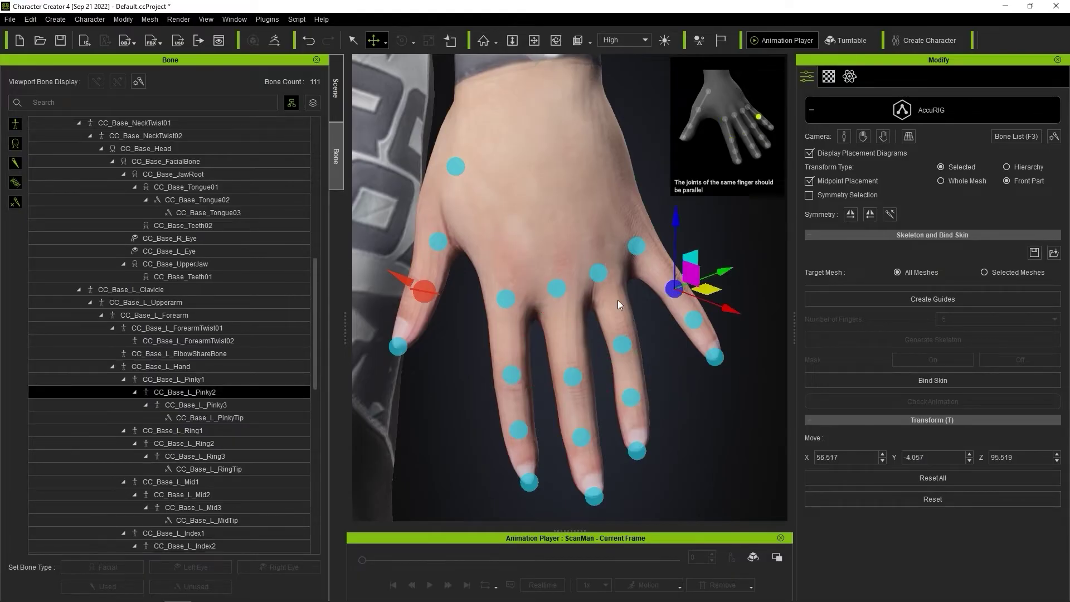
- Nudge the left hand's index and ring knuckle joints into line with the knuckles, checking the hand from several angles
left_click(507, 300)
right_click_drag(511, 304, 528, 313)
left_click_drag(525, 266, 527, 263)
left_click(559, 289)
right_click_drag(634, 309, 604, 290)
left_click(604, 282)
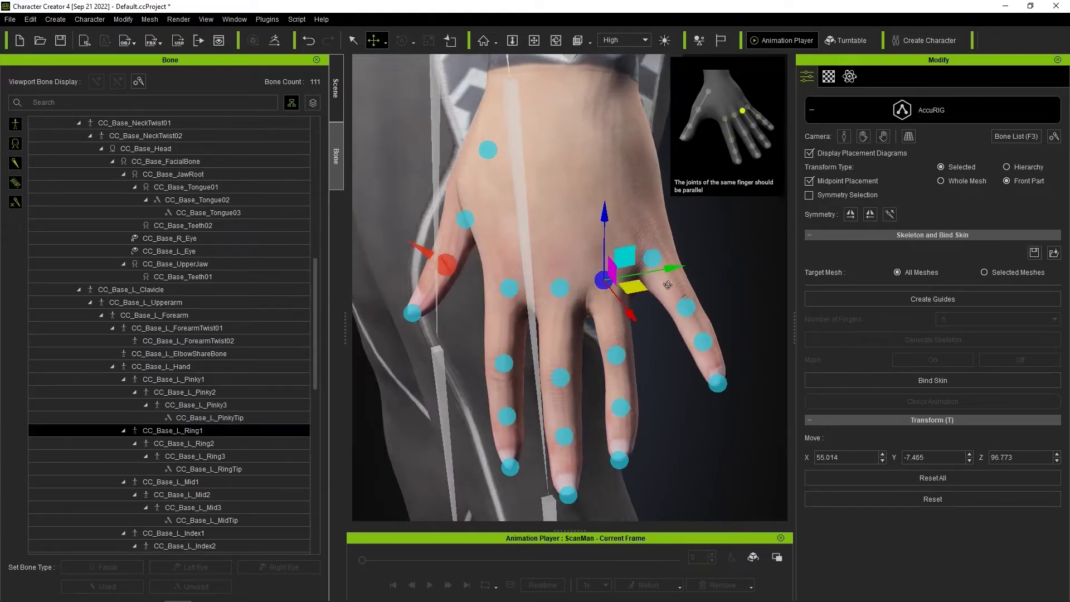
right_click_drag(669, 285, 646, 278)
left_click_drag(636, 265, 637, 263)
right_click_drag(637, 263, 696, 278)
right_click_drag(682, 251, 630, 321)
- Align the left ring finger's joints along the finger, with the second joint at about X 56.45, Y -7.39, Z 94.03
left_click(607, 278)
left_click(619, 333)
left_click(622, 389)
left_click_drag(643, 379, 641, 381)
right_click_drag(646, 373, 646, 312)
left_click(616, 280)
left_click_drag(636, 260, 634, 257)
left_click(609, 184)
left_click_drag(633, 163, 635, 159)
right_click_drag(668, 268, 683, 339)
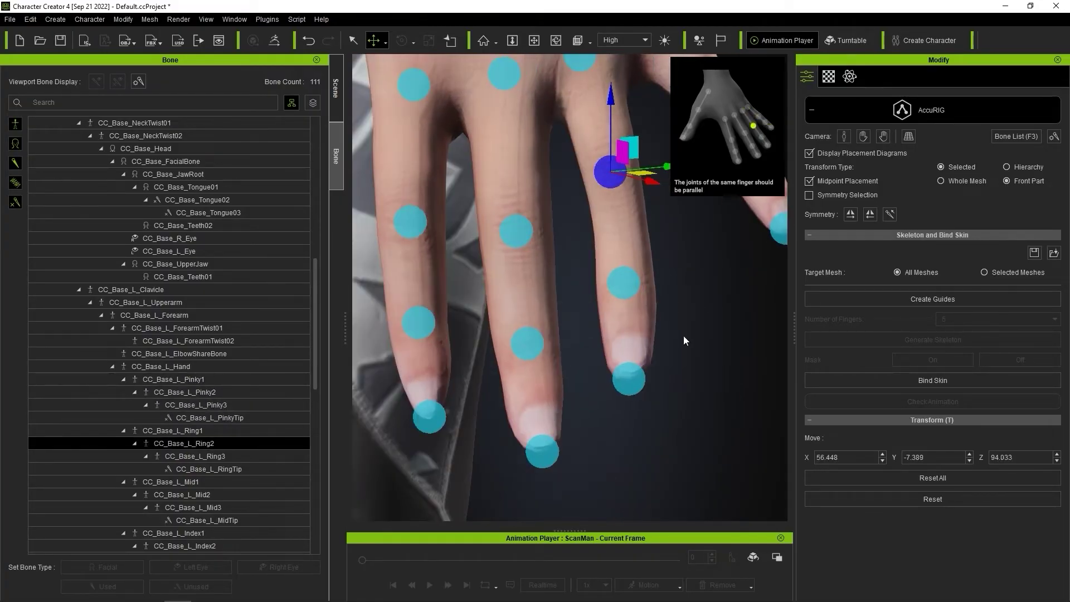
- Inspect the placement of the left middle finger joint and of the thumb's base joint relative to the index finger
middle_click_drag(683, 339, 691, 304)
left_click(530, 191)
middle_click_drag(418, 234, 545, 223)
left_click(548, 166)
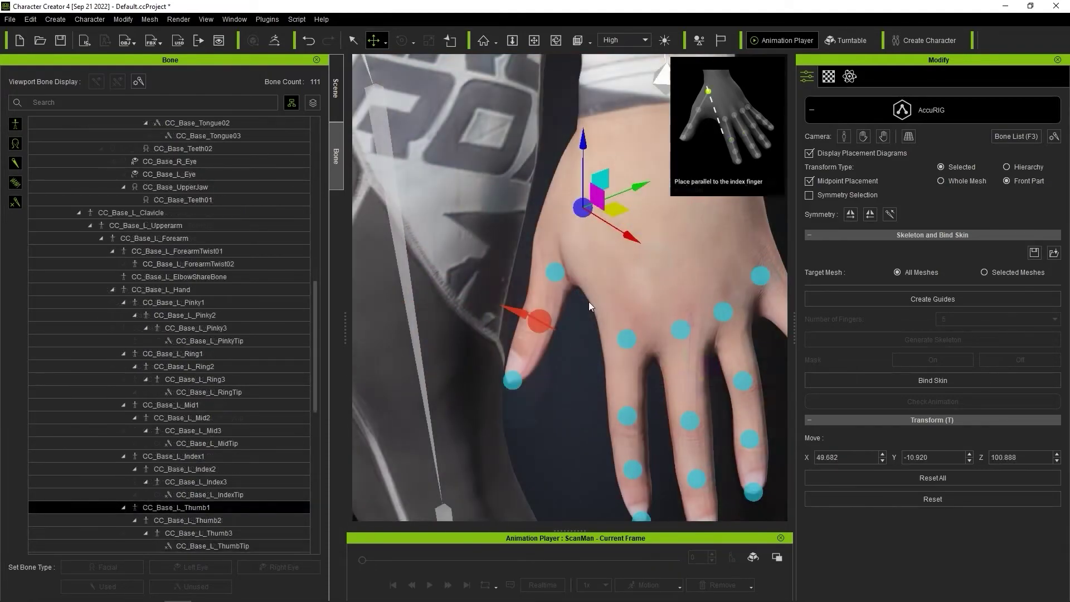
mouse_move(592, 334)
right_mouse_down()
mouse_move(627, 342)
mouse_move(606, 343)
right_mouse_up()
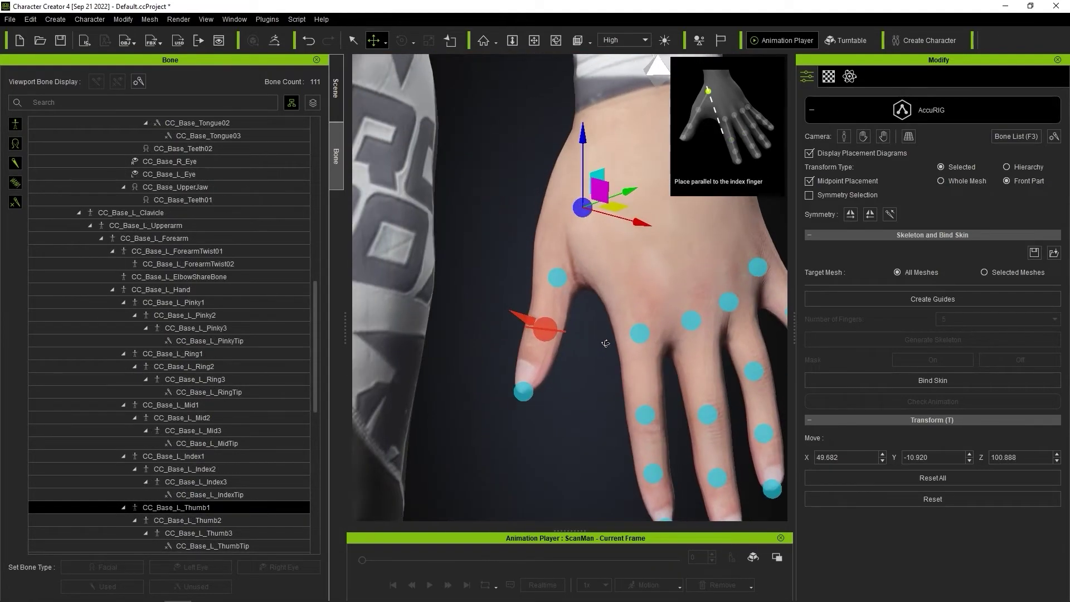
- Rotate the left thumb's third joint so that its cone is perpendicular to the thumbnail
left_click(546, 329)
key("e")
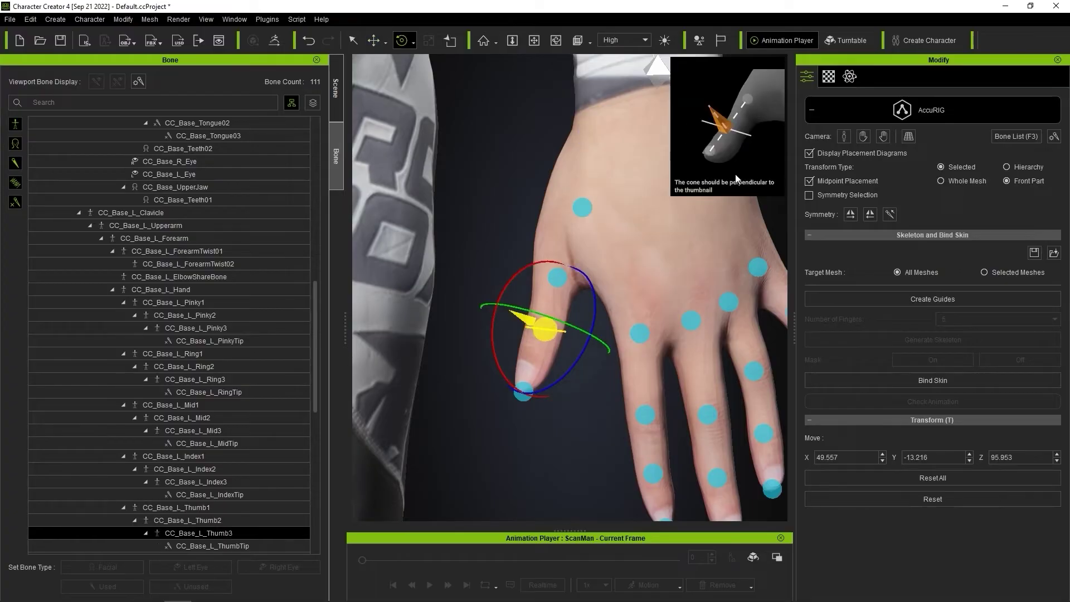
right_click_drag(512, 367, 684, 208)
scroll(497, 347, "up", 5)
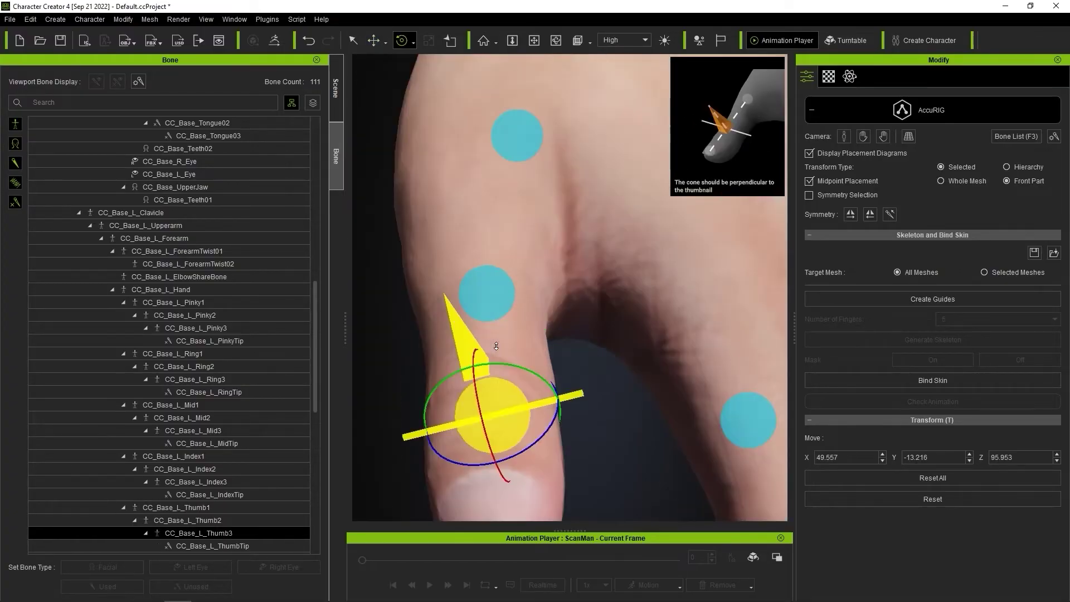
middle_click_drag(496, 346, 581, 258)
right_click_drag(581, 258, 576, 233)
left_click_drag(612, 268, 618, 272)
right_click_drag(618, 273, 377, 533)
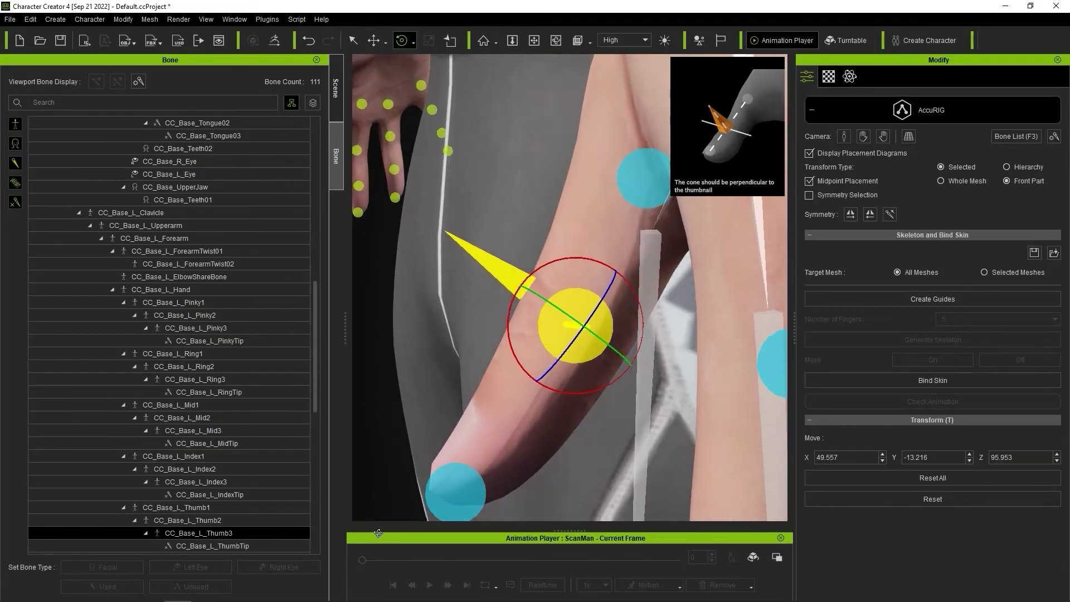
- Inspect the joint placement across the left hand and fingers from several angles
middle_click_drag(417, 429, 415, 387)
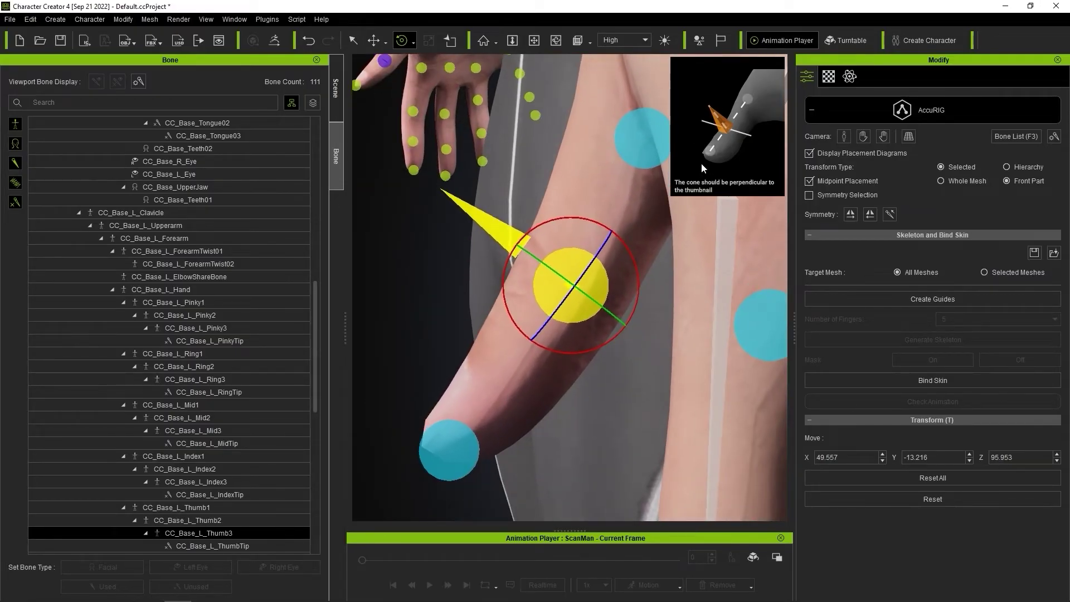
scroll(589, 238, "down", 5)
middle_click_drag(598, 247, 511, 228)
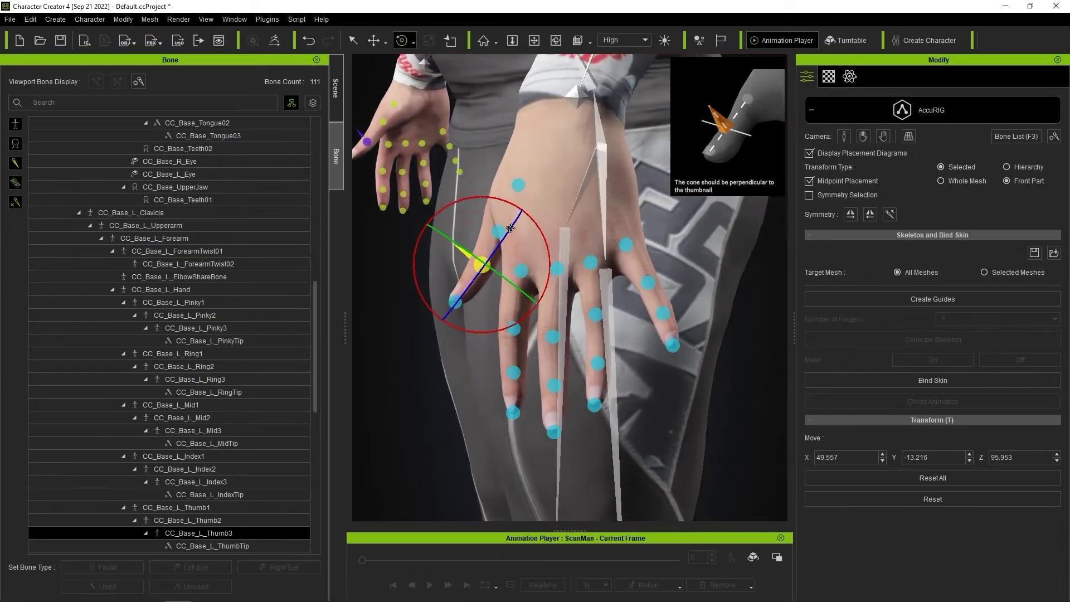
right_click_drag(510, 228, 643, 228)
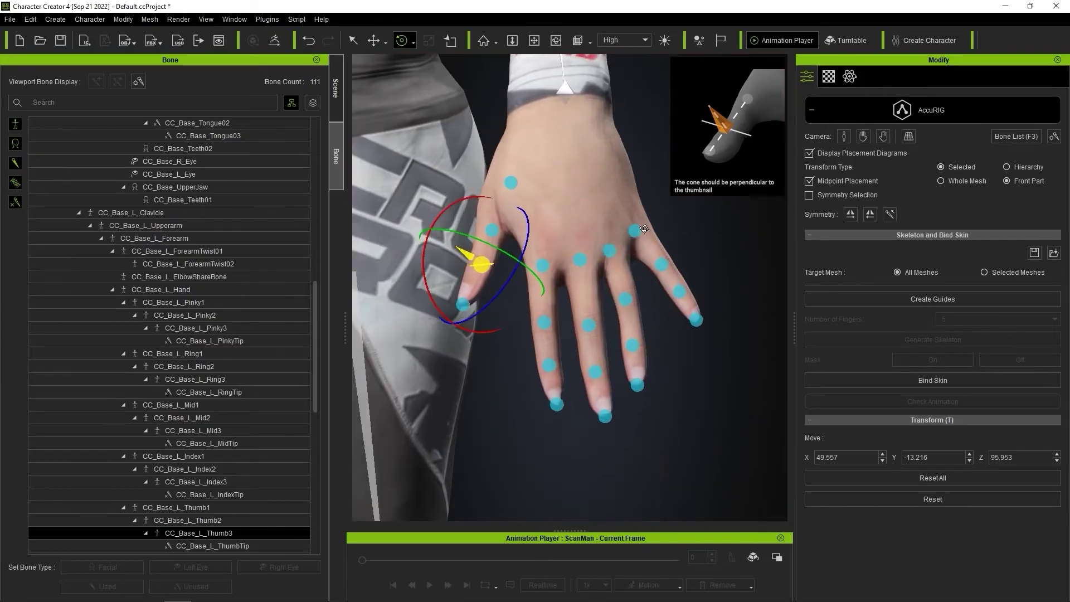
left_click(864, 136)
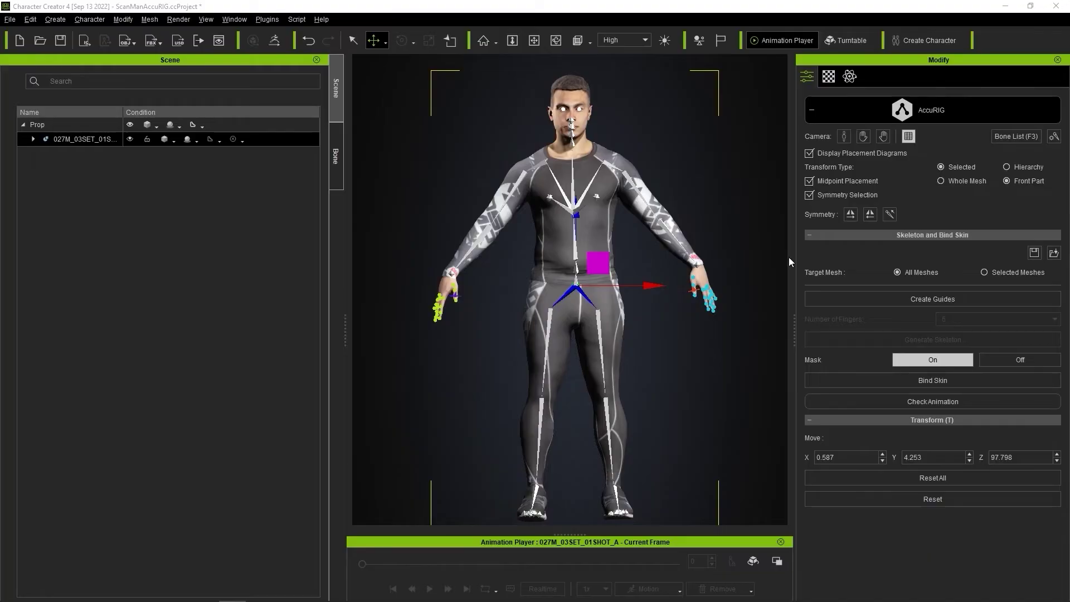
- Bind the skin to the skeleton and test the rig in Check Animation with the Full Body calibration motion
left_click(915, 386)
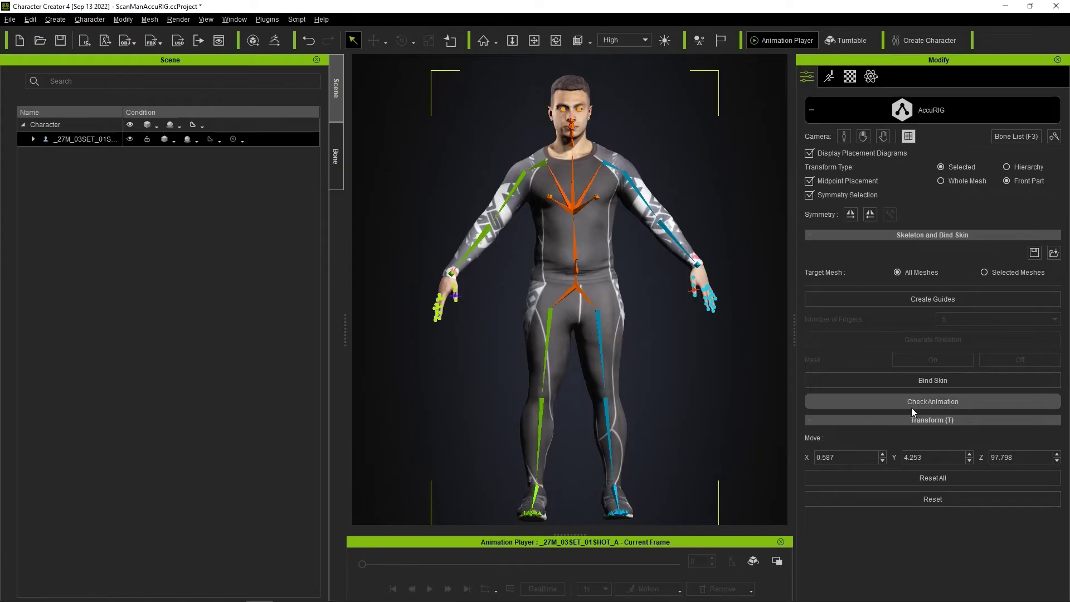
left_click(957, 406)
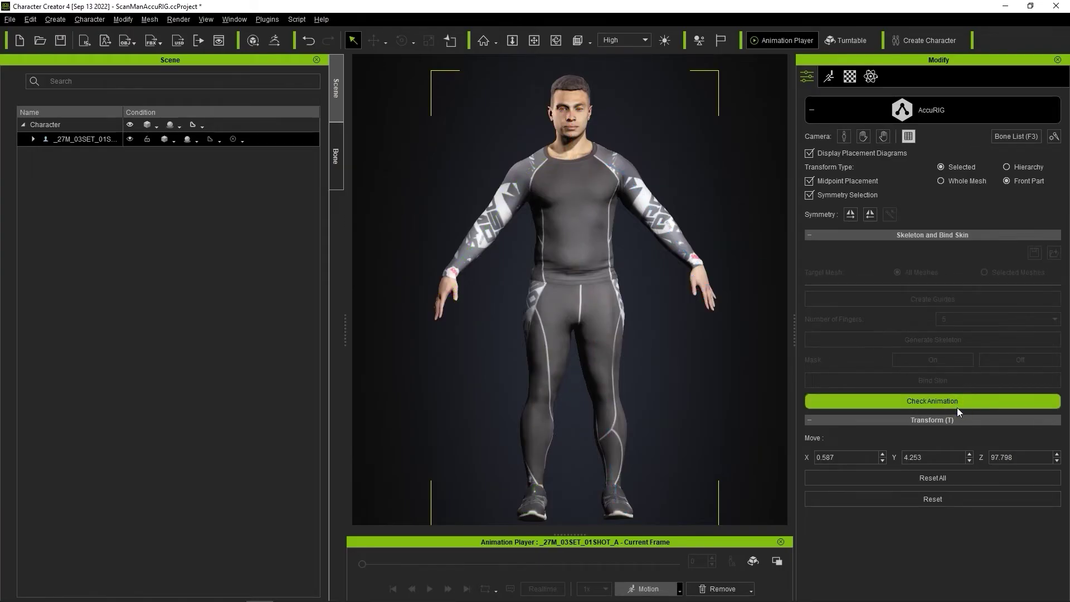
left_click(680, 591)
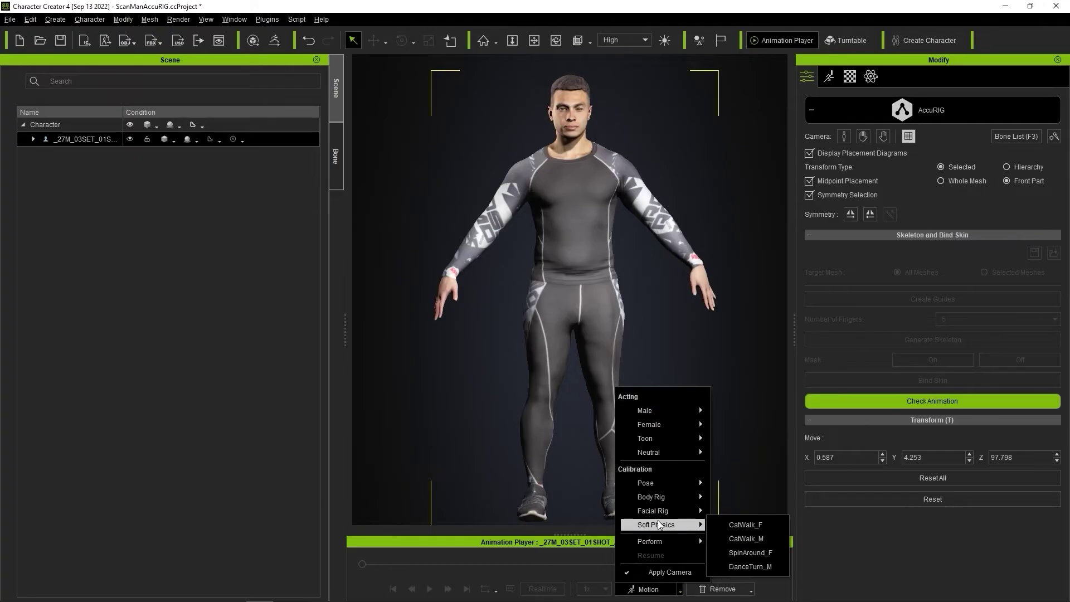
mouse_move(664, 499)
left_click(749, 497)
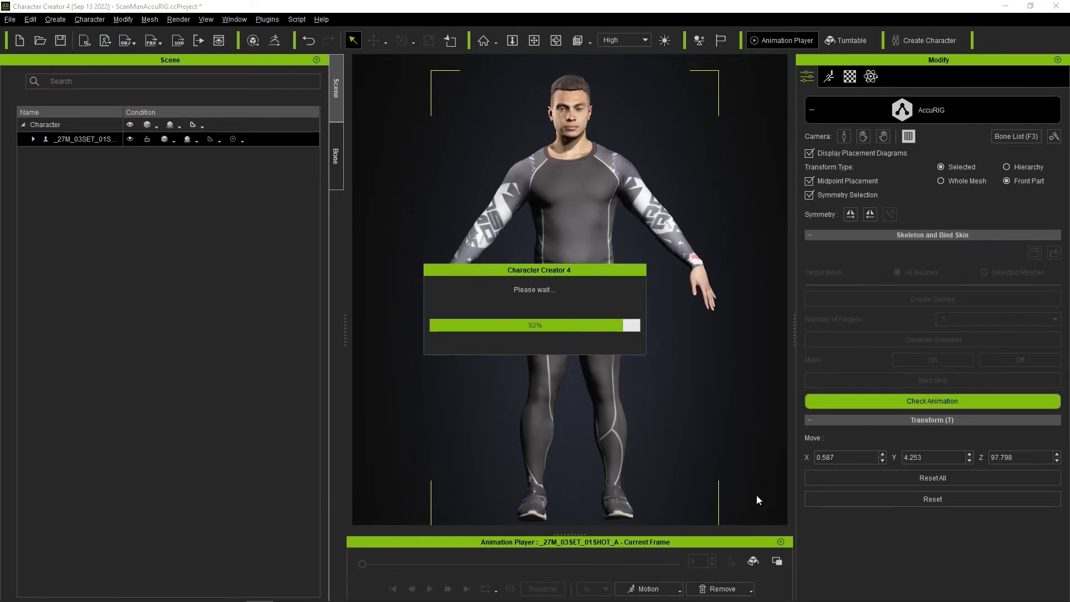
left_click(435, 589)
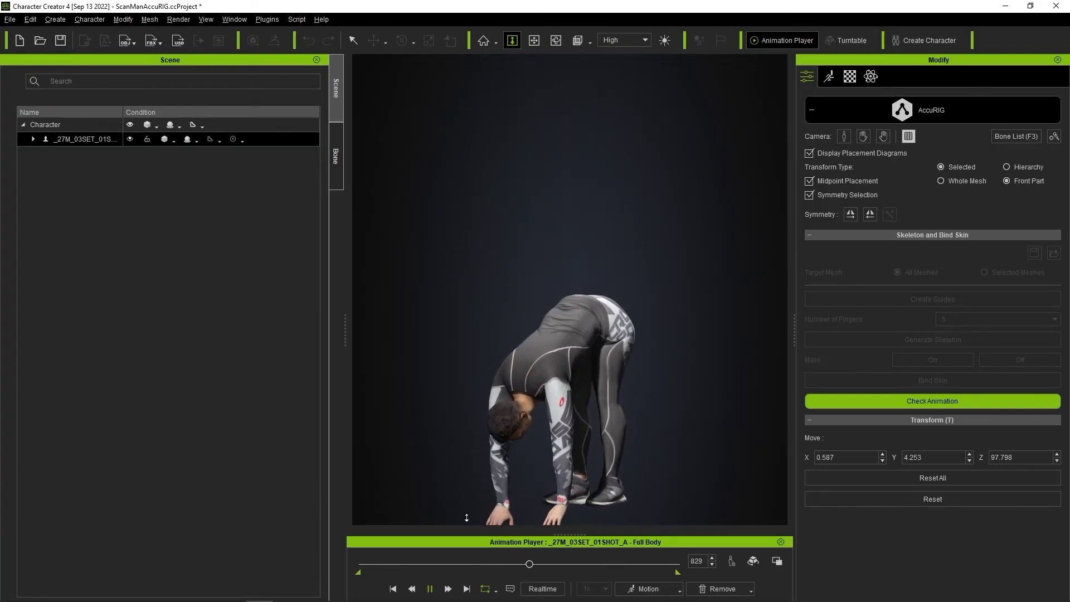
- Play the Hand calibration motion from the Body Rig set to check the finger deformation
left_click(648, 589)
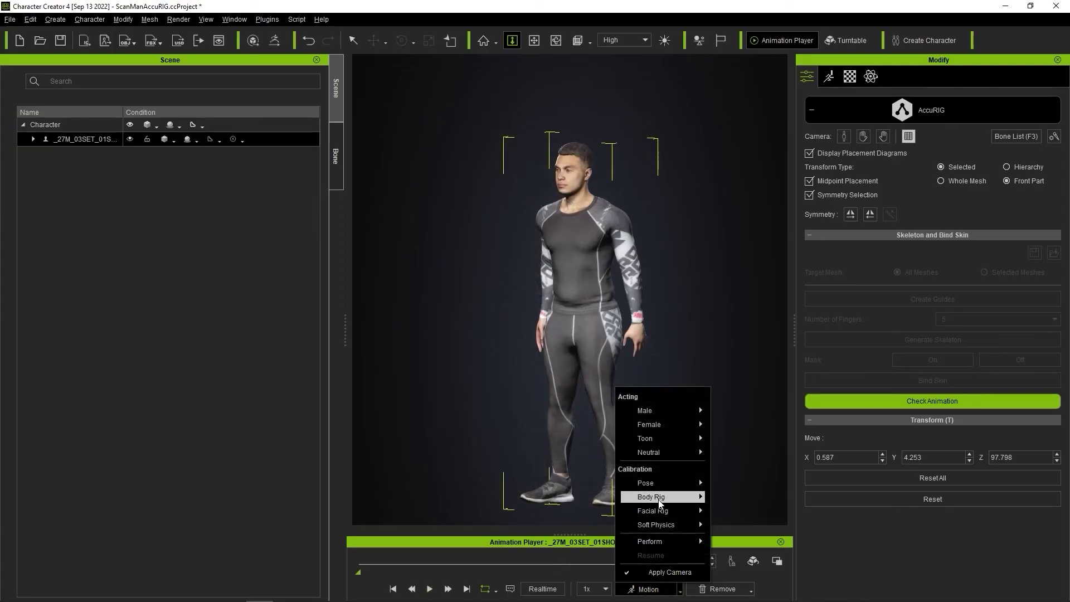
mouse_move(661, 496)
left_click(737, 567)
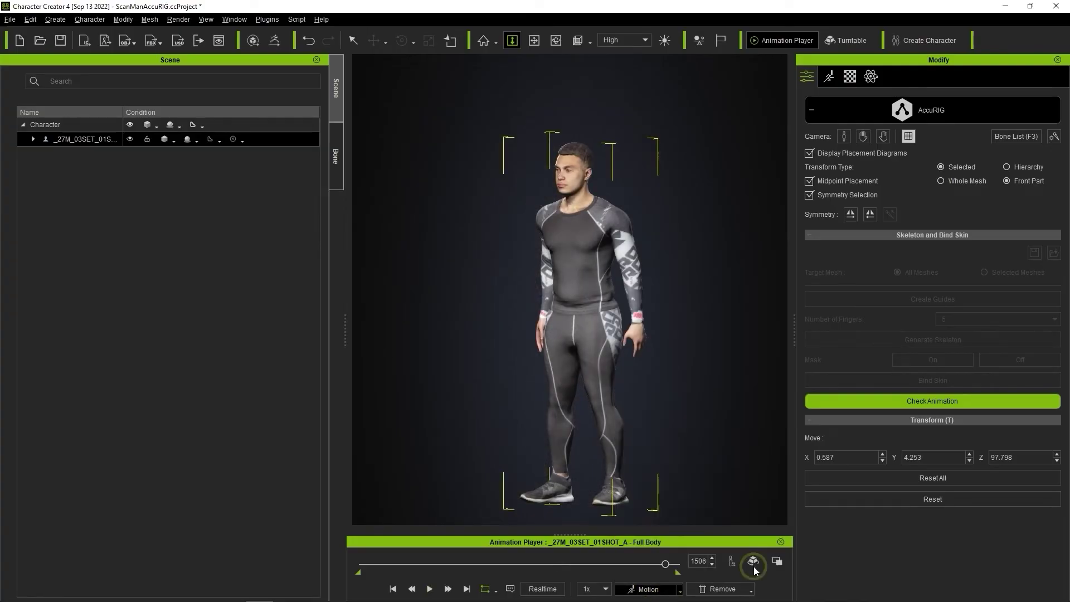
left_click(429, 589)
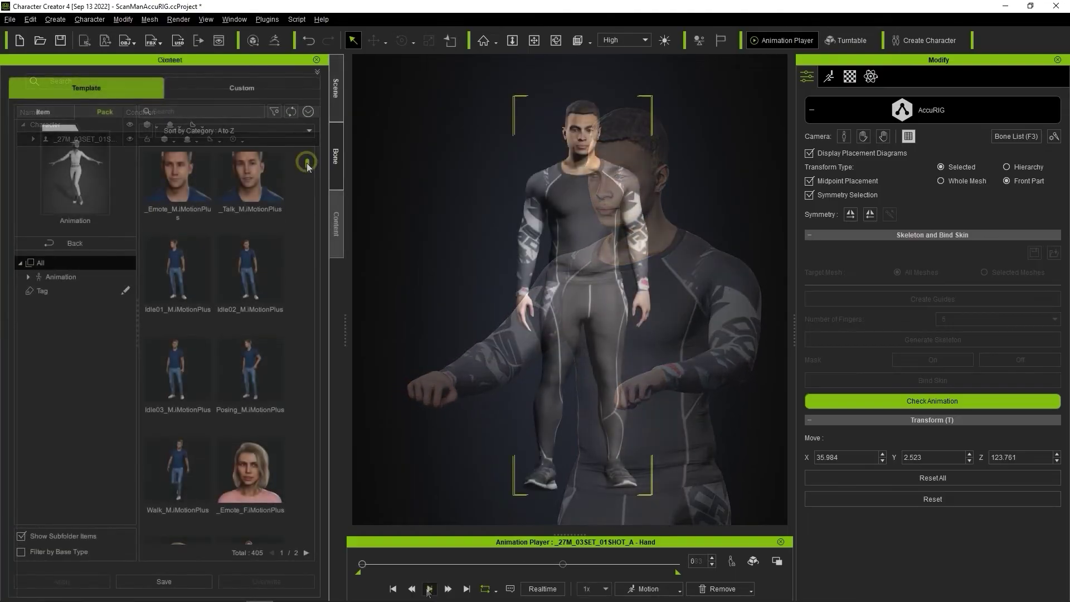
- Preview the Walk_M motion from the content library on the character and leave the animation check
scroll(307, 166, "down", 2)
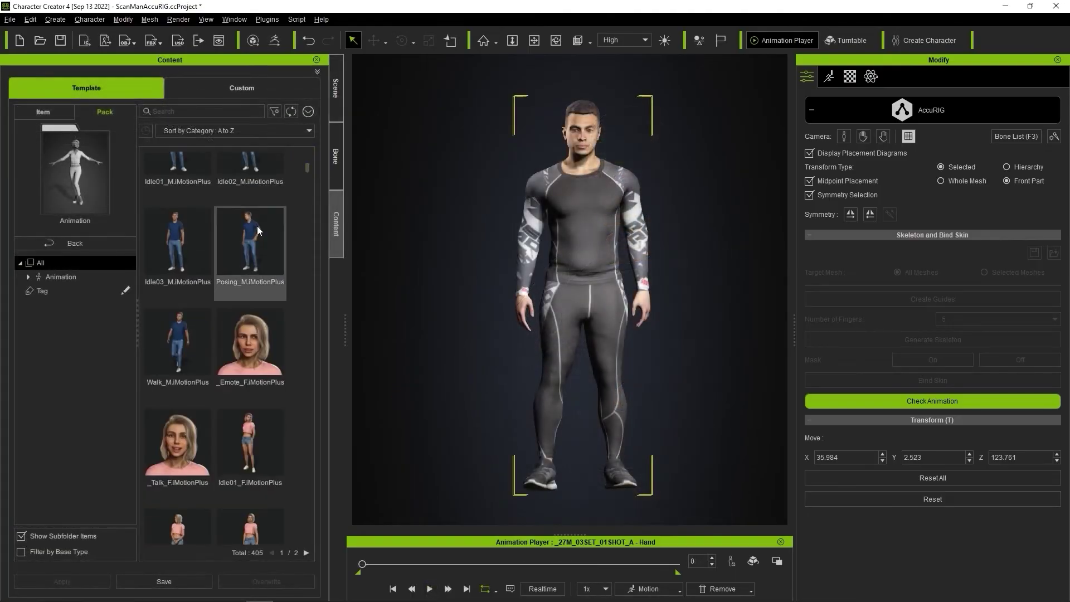
left_click_drag(177, 351, 553, 238)
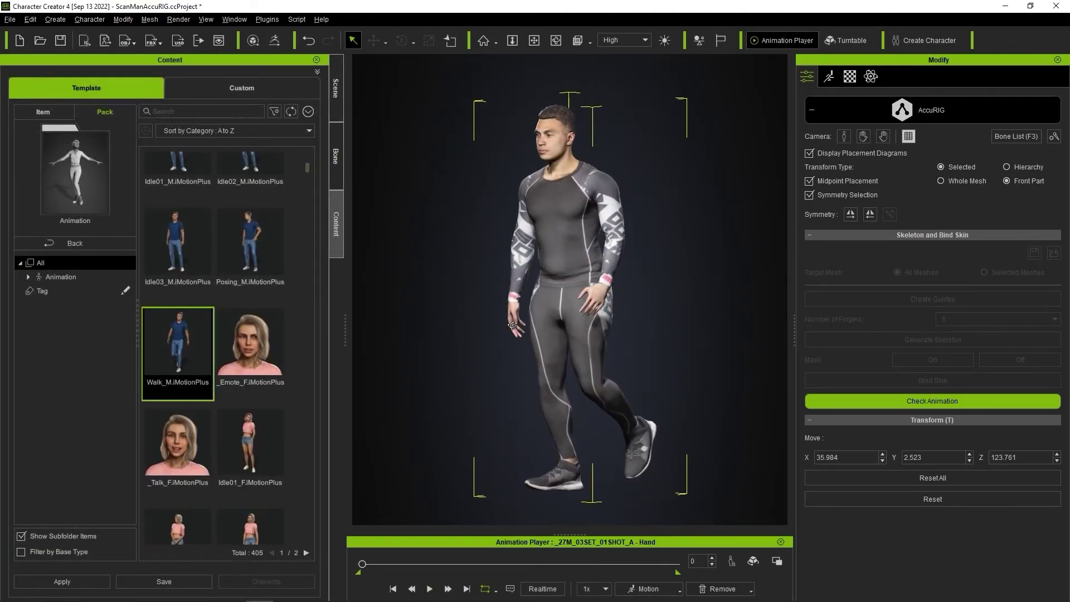
left_click(429, 589)
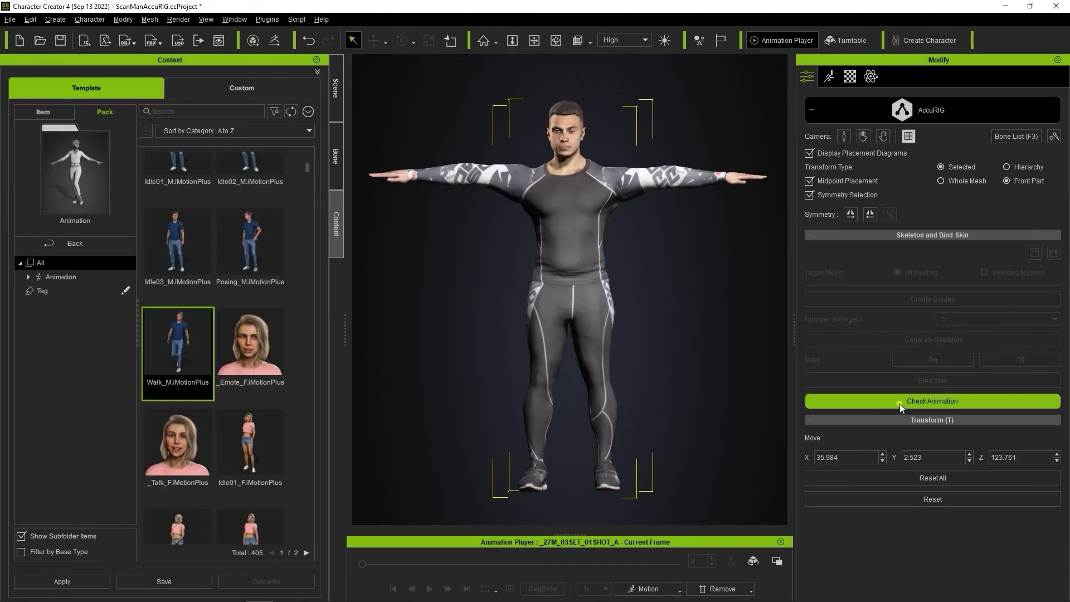
left_click(899, 402)
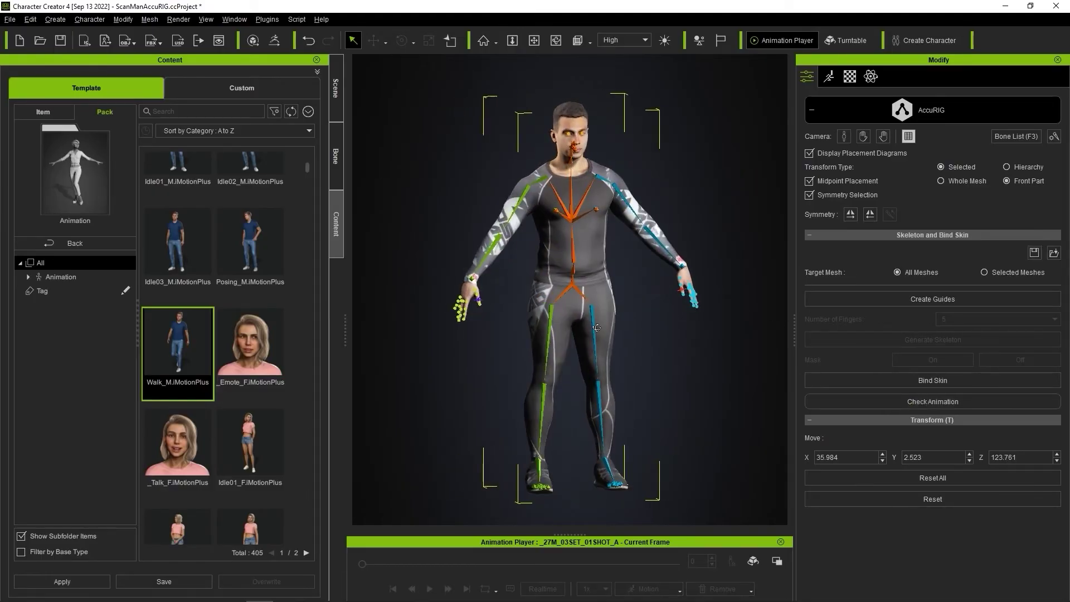
- Fine-tune the vertical positions of the left clavicle, upper arm and neighbouring joints
left_click(607, 181)
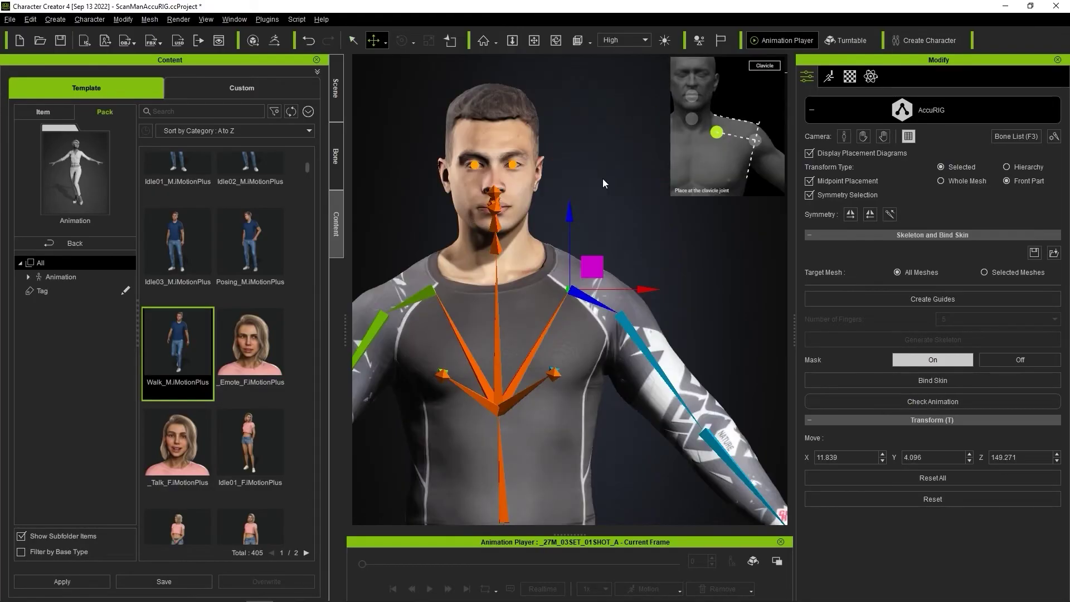
middle_click_drag(630, 309, 663, 281)
left_click_drag(600, 185, 601, 180)
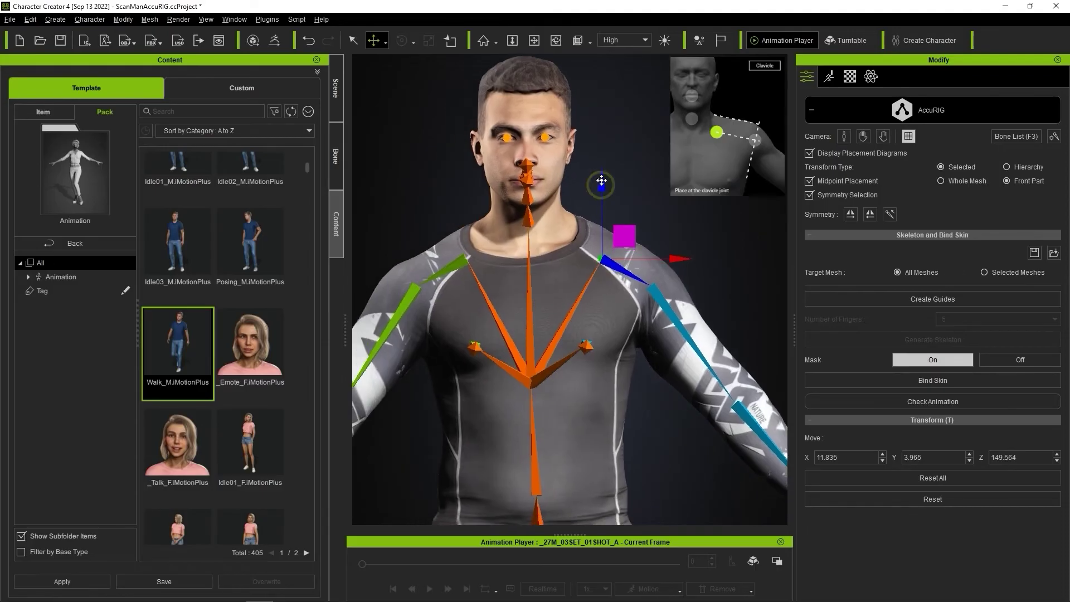
left_click(651, 294)
left_click_drag(649, 212, 650, 215)
left_click(605, 258)
left_click_drag(601, 185, 600, 191)
middle_click_drag(530, 424, 552, 277)
scroll(552, 277, "down", 2)
scroll(551, 268, "up", 2)
left_click(600, 225)
middle_click_drag(600, 226, 596, 251)
left_click_drag(605, 156, 605, 145)
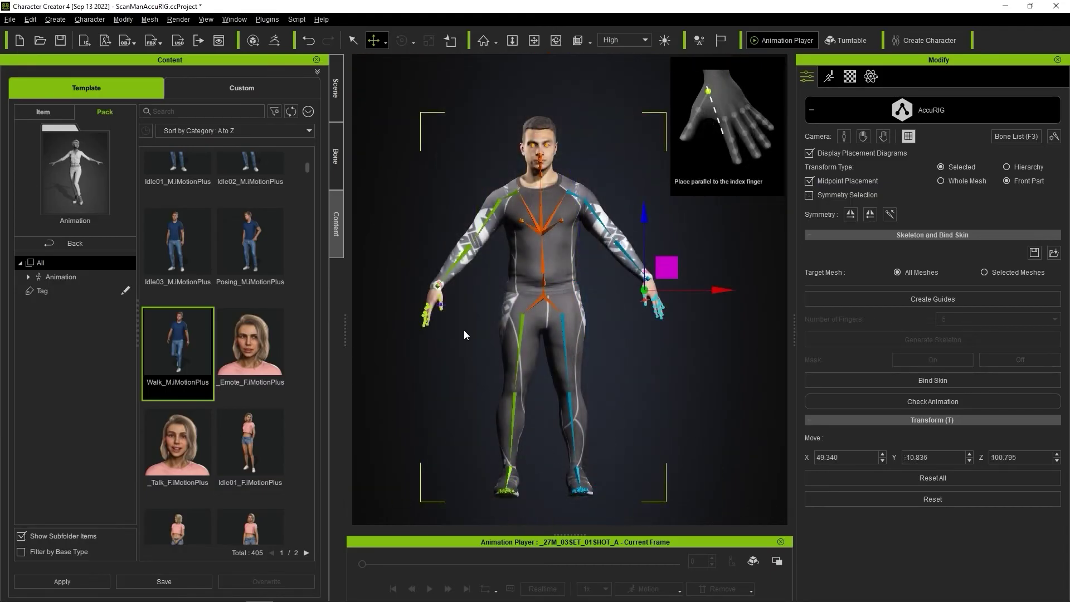
- Rebind the skin with the adjusted joints and check the result with the male Walk_M motion
left_click(950, 381)
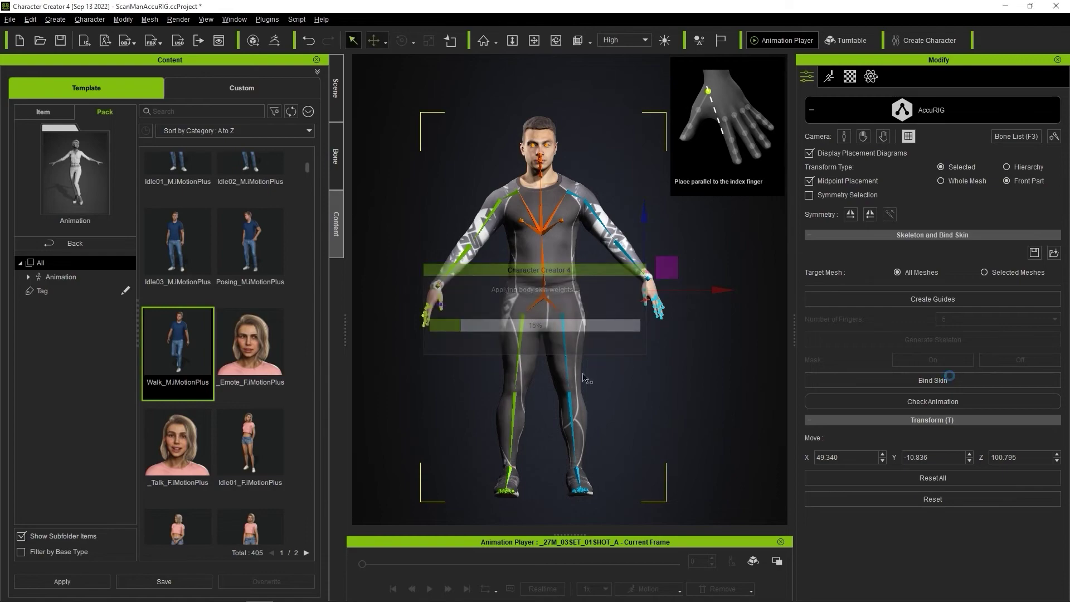
left_click(901, 406)
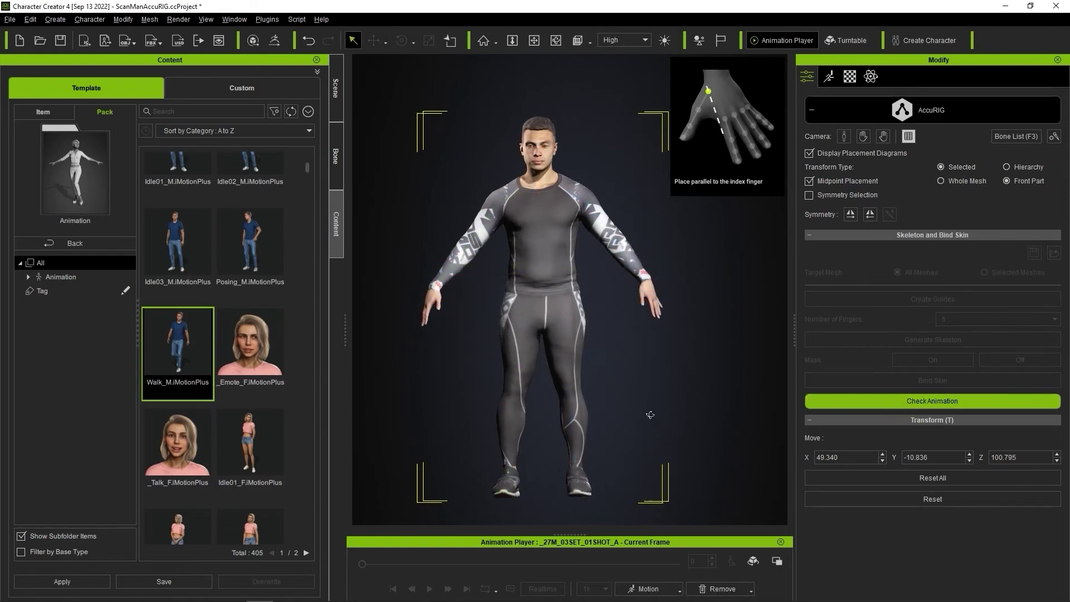
left_click(655, 589)
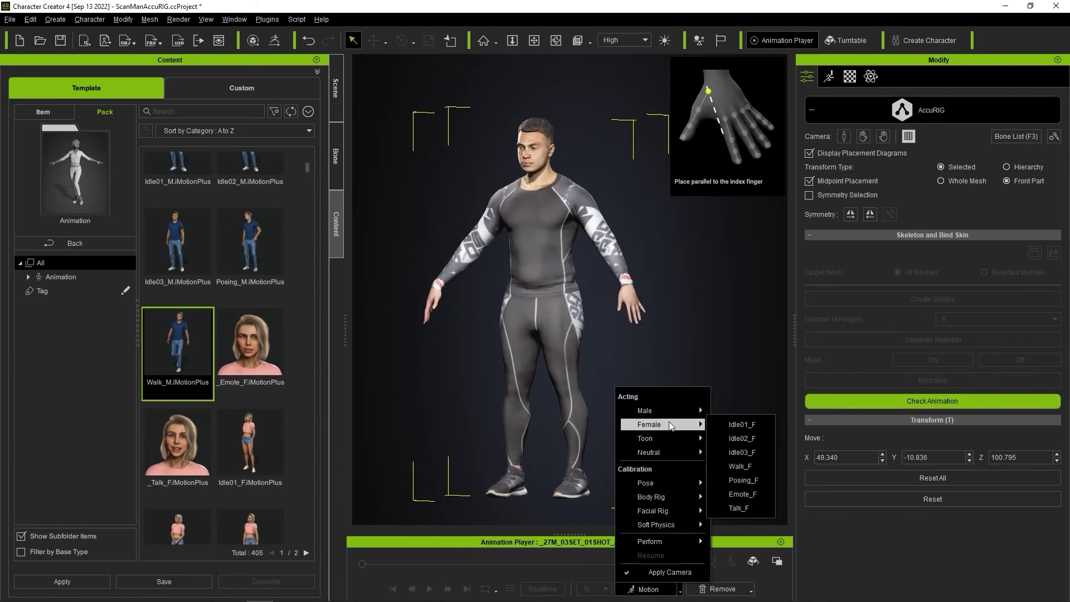
left_click(741, 453)
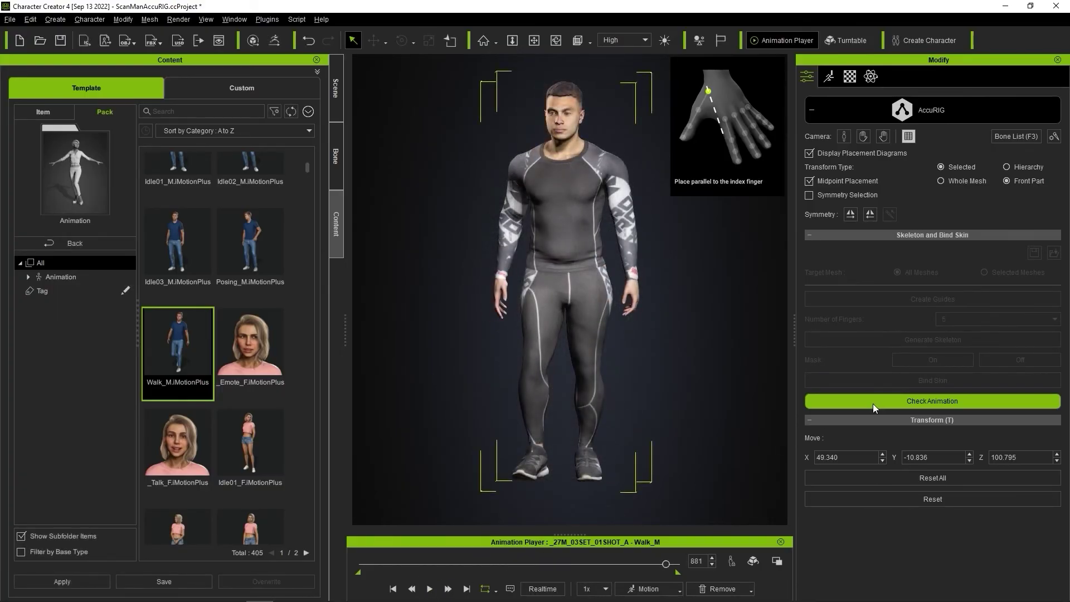
left_click(873, 403)
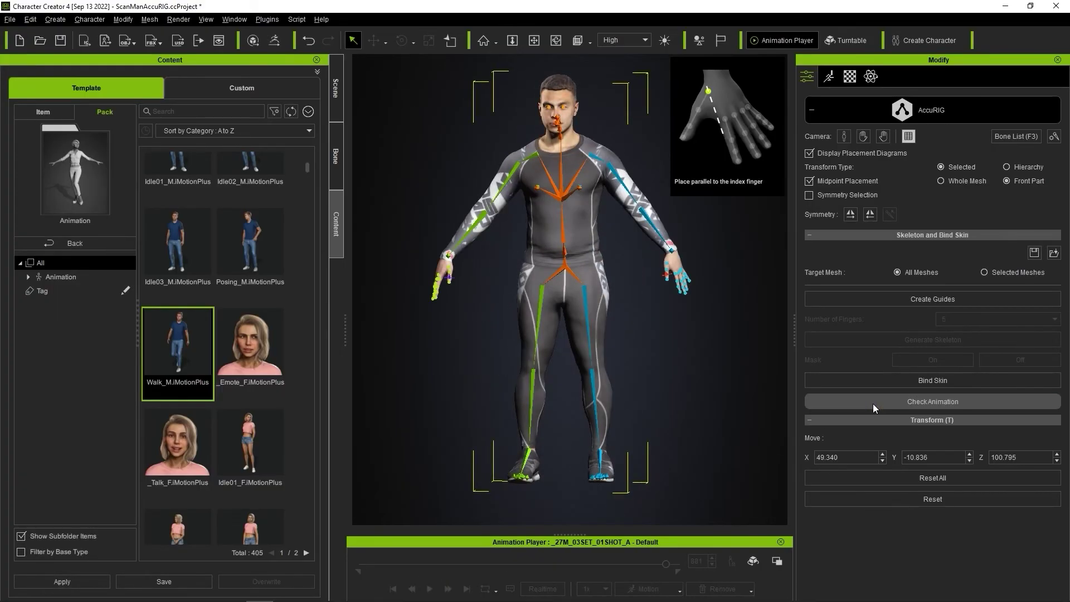
- Exit AccuRIG and expand the rigged character in the scene hierarchy to review its mesh
left_click(881, 115)
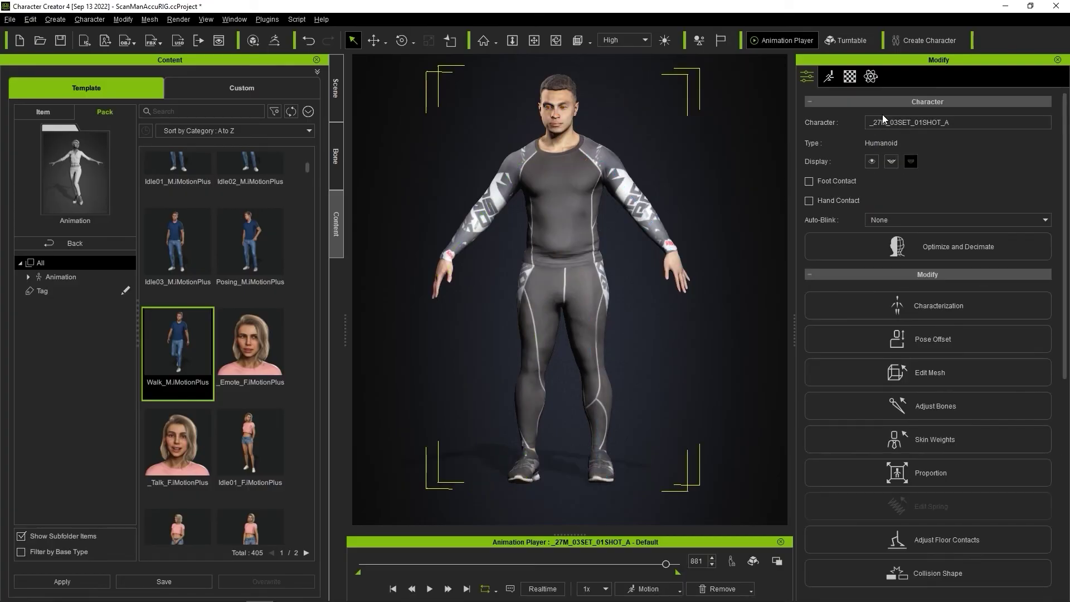
right_click_drag(536, 265, 580, 246)
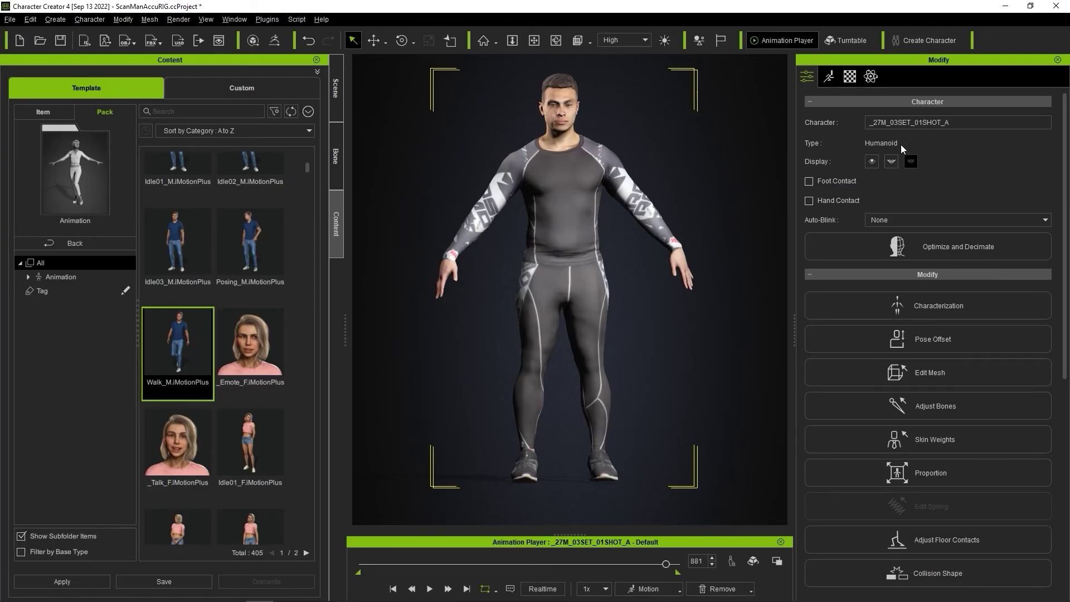
left_click(336, 89)
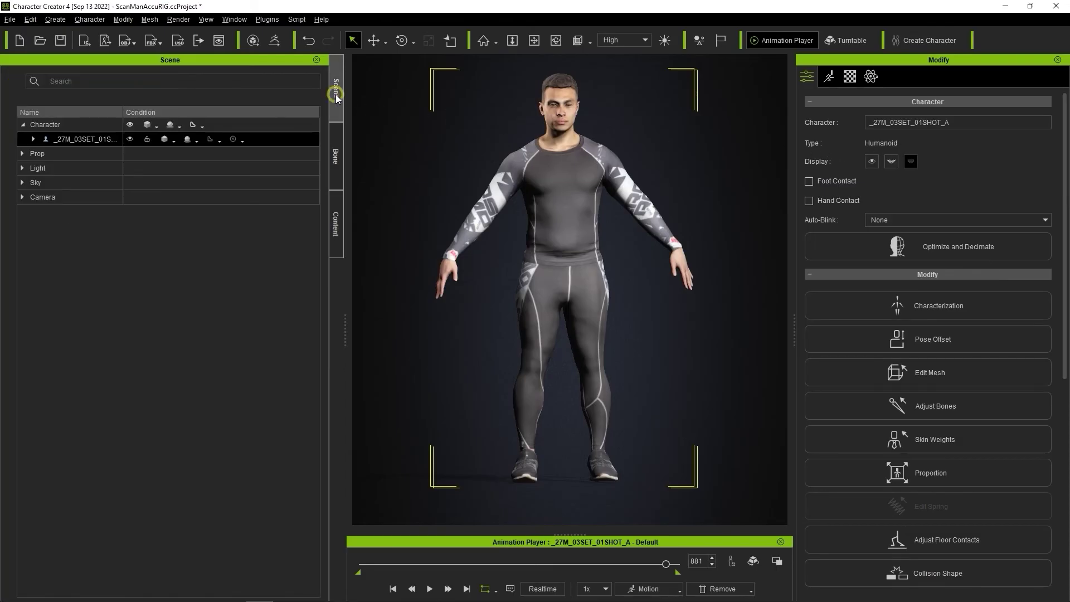
left_click(34, 139)
left_click(74, 153)
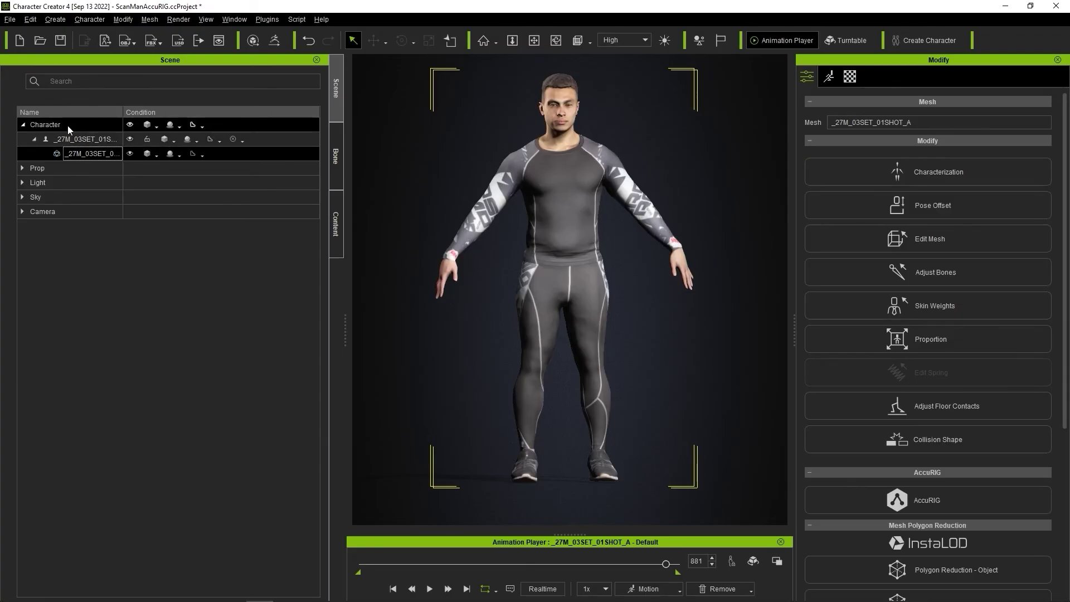
left_click(68, 126)
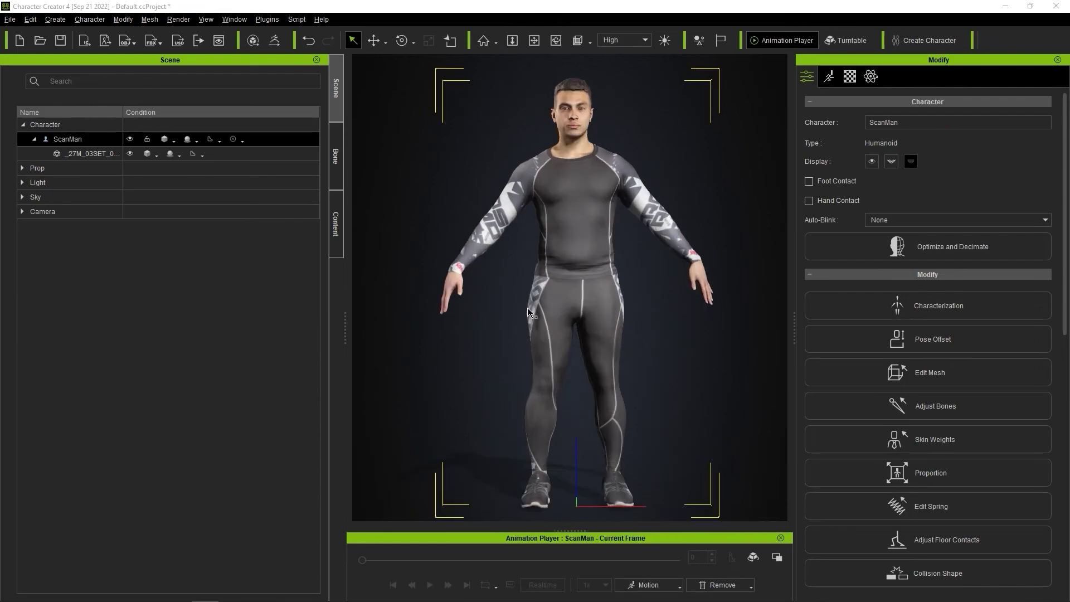
- Examine the colour-coded skin weights of the left calf, calf twist, upper spine, neck twist, head and facial bones
left_click(918, 444)
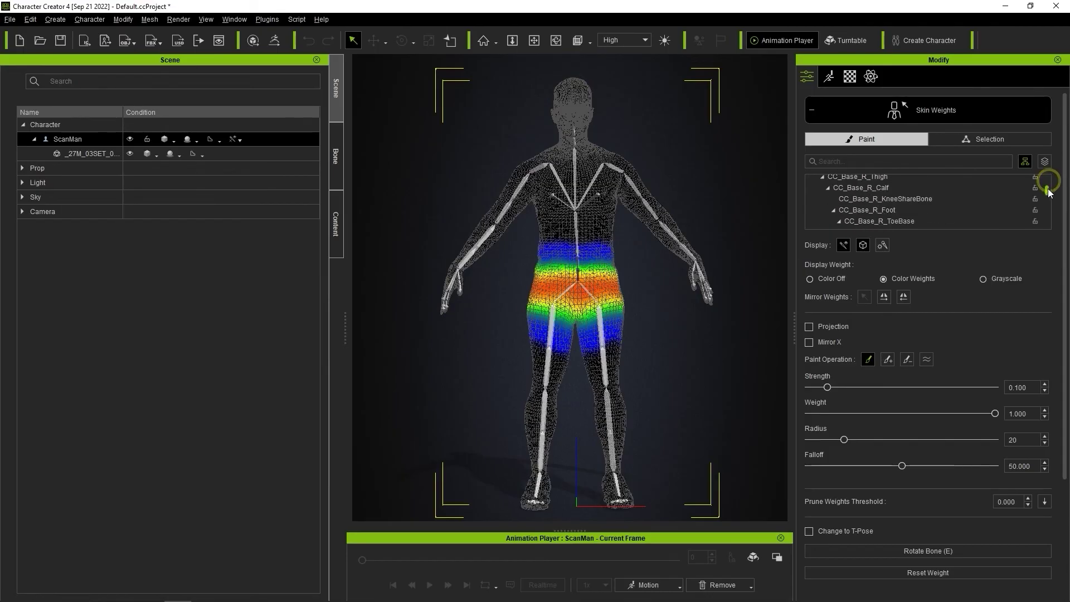
left_click(338, 159)
left_click_drag(312, 157, 311, 135)
left_click(192, 161)
left_click(190, 213)
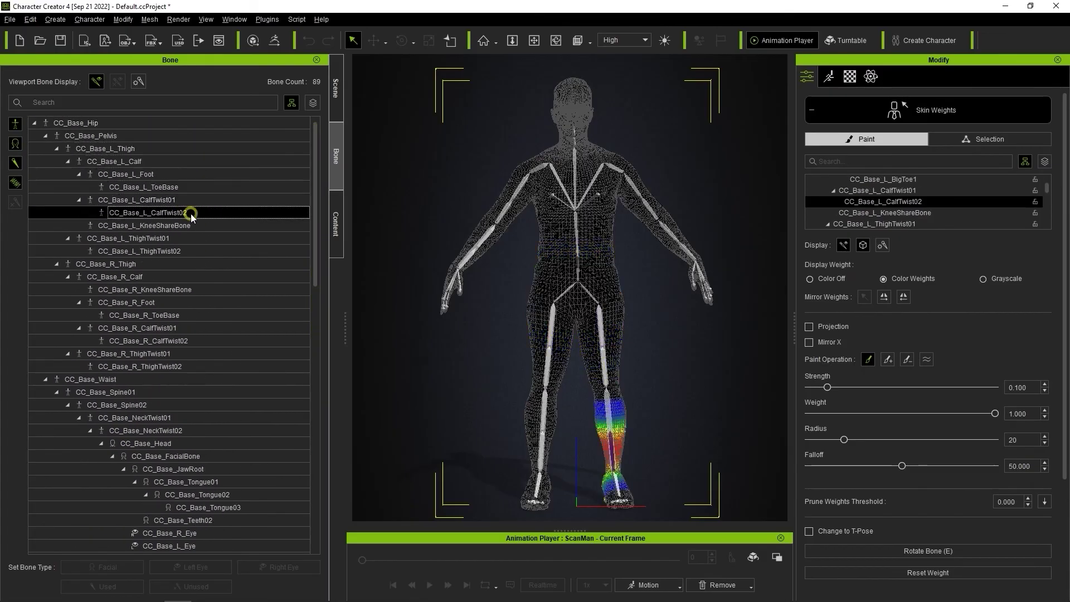
left_click(136, 405)
left_click(138, 430)
left_click(140, 443)
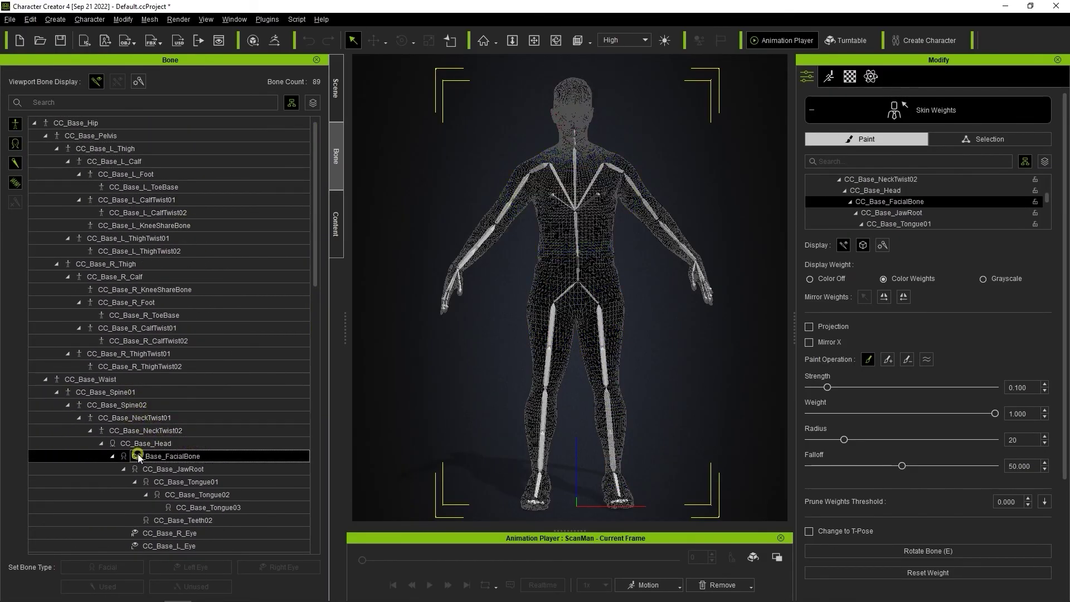
left_click(855, 112)
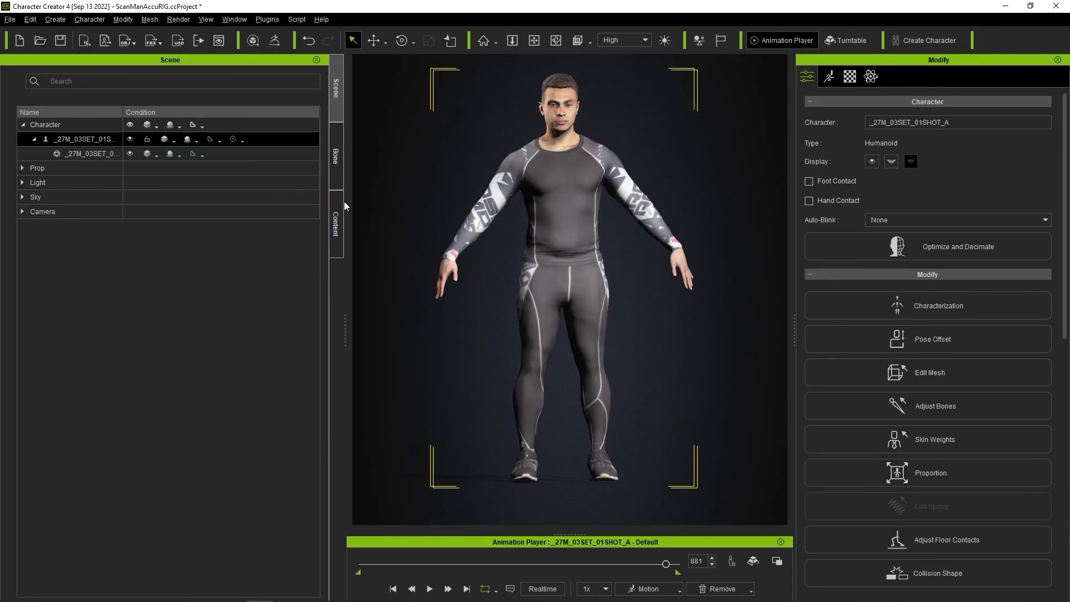
- Send the rigged character to iClone 8 and play the MotionAccuRIG project's animation
left_click(84, 41)
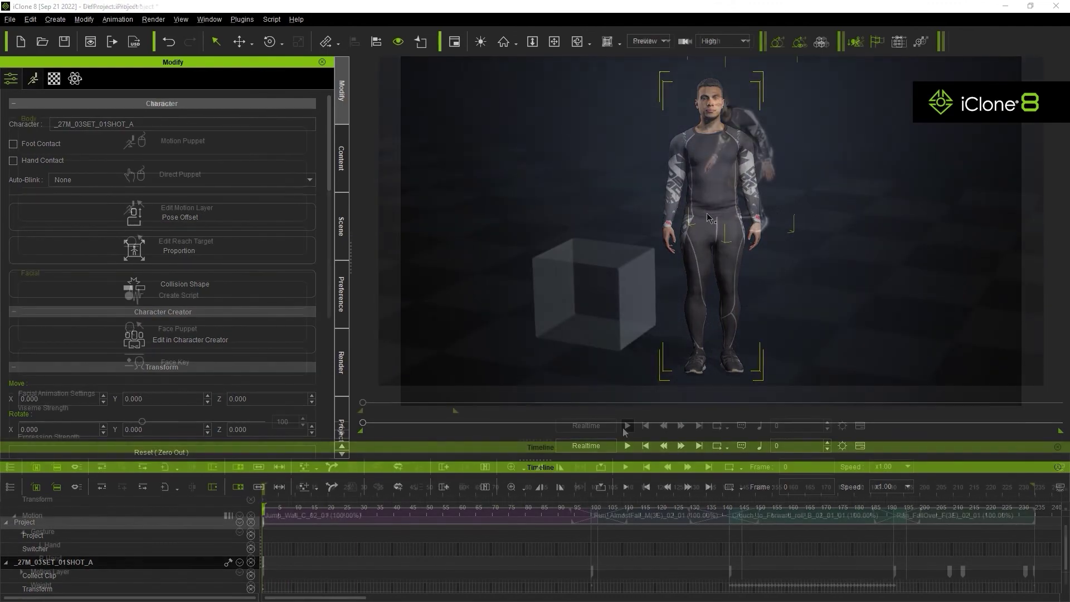
left_click(623, 428)
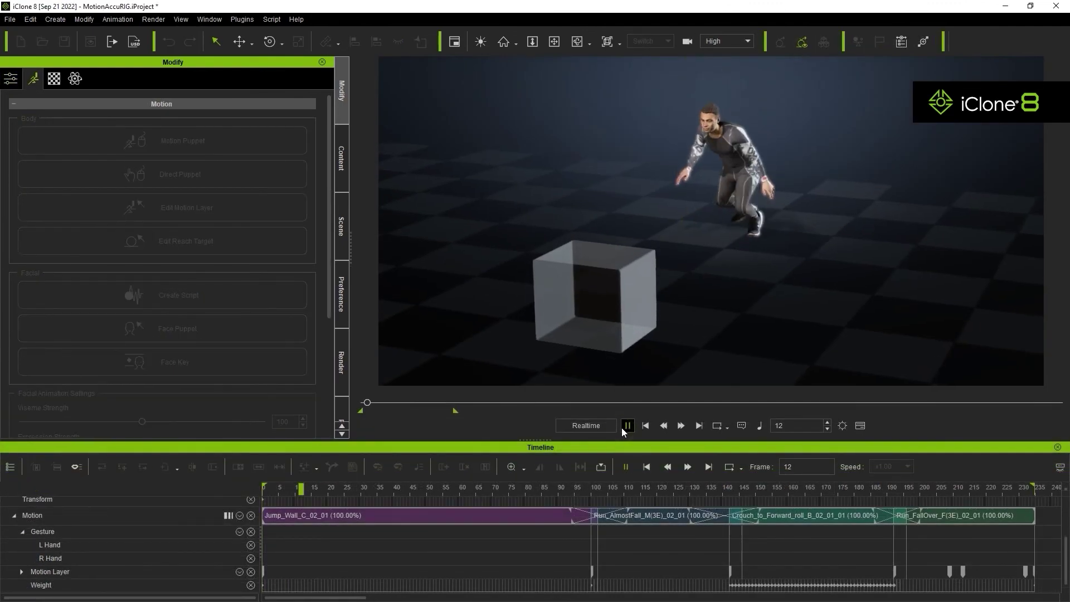